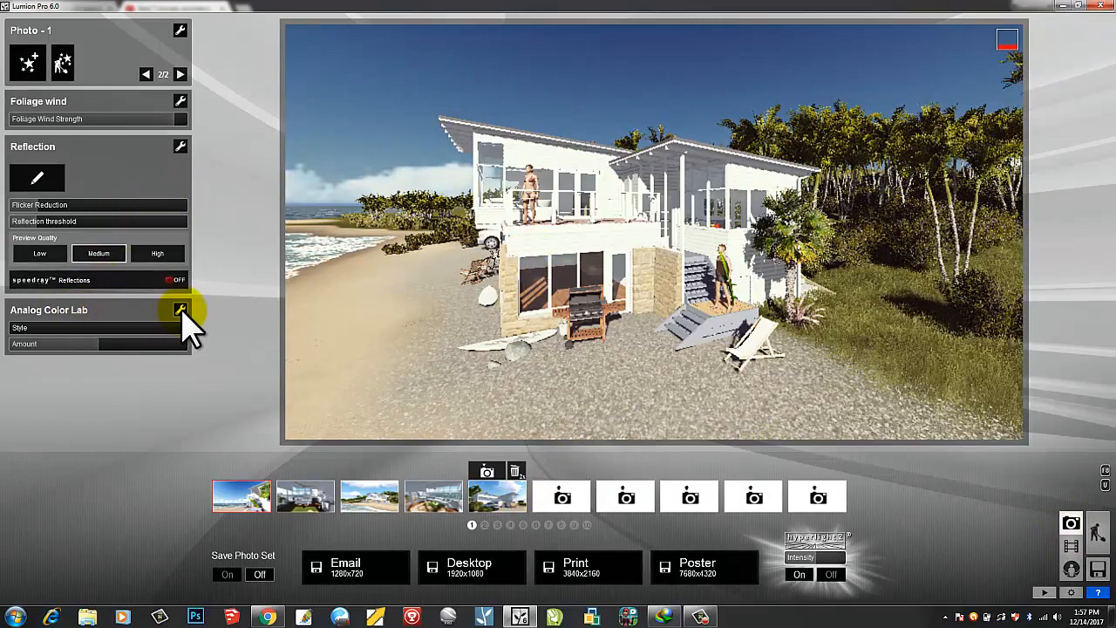
- Switch from photo to movie mode and fill the empty clip 6 with the Koala sample picture
{"action": "left_click", "coordinate": [587, 502]}
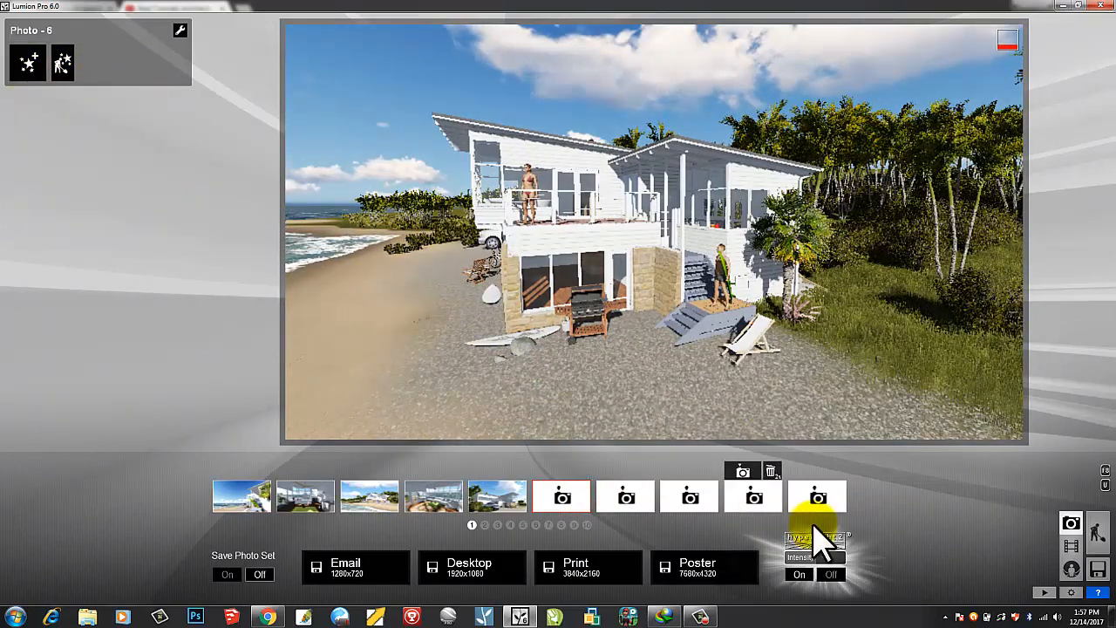
{"action": "left_click", "coordinate": [1073, 547]}
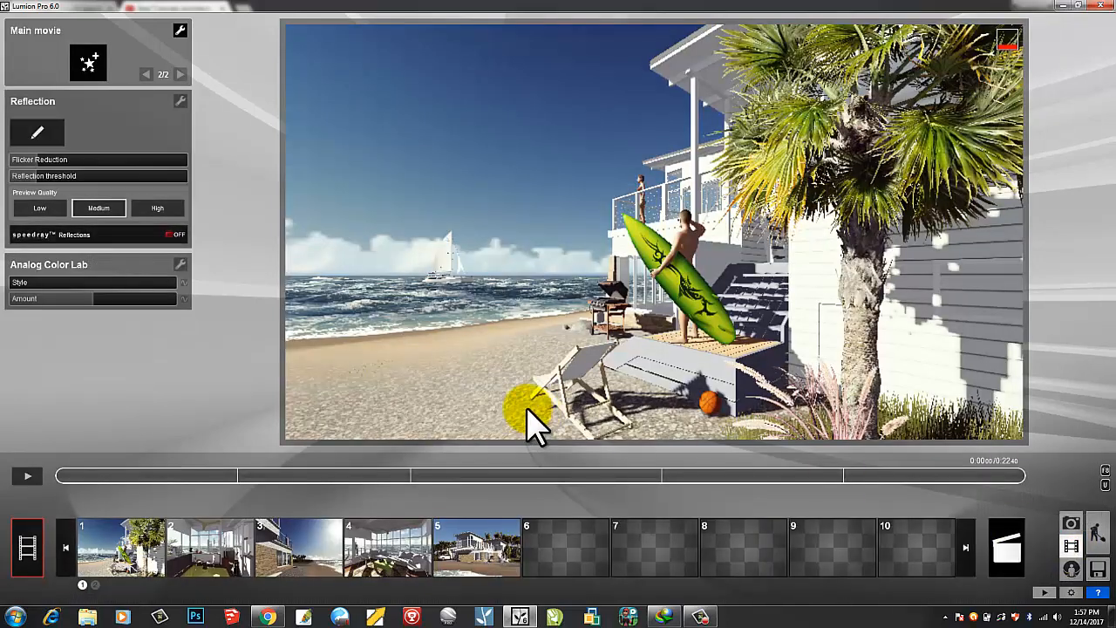
{"action": "left_click", "coordinate": [559, 559]}
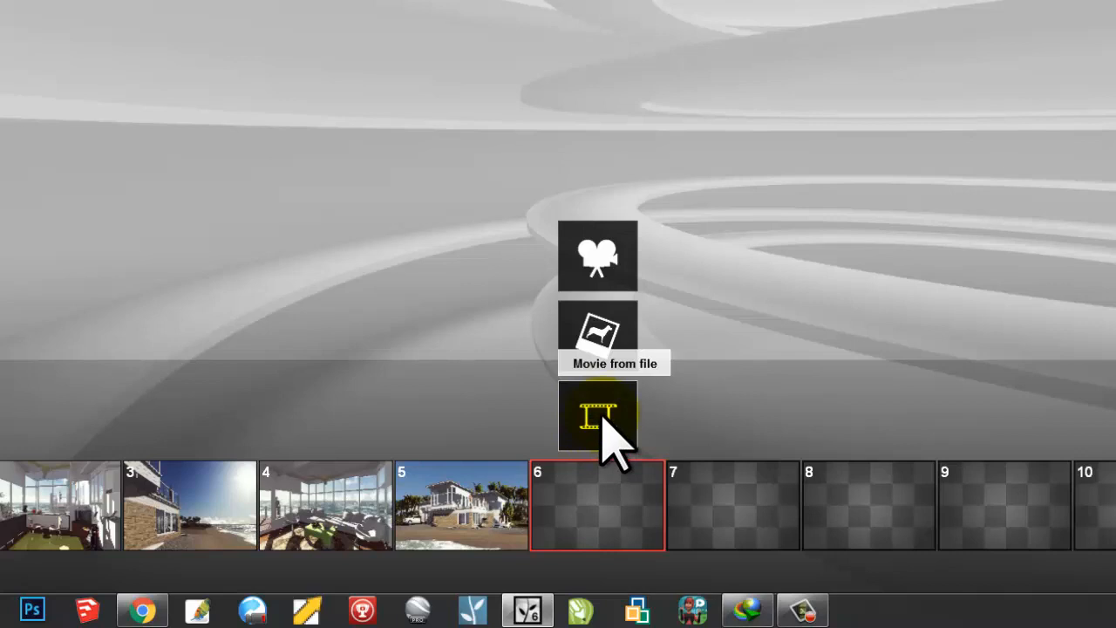
{"action": "left_click", "coordinate": [600, 340]}
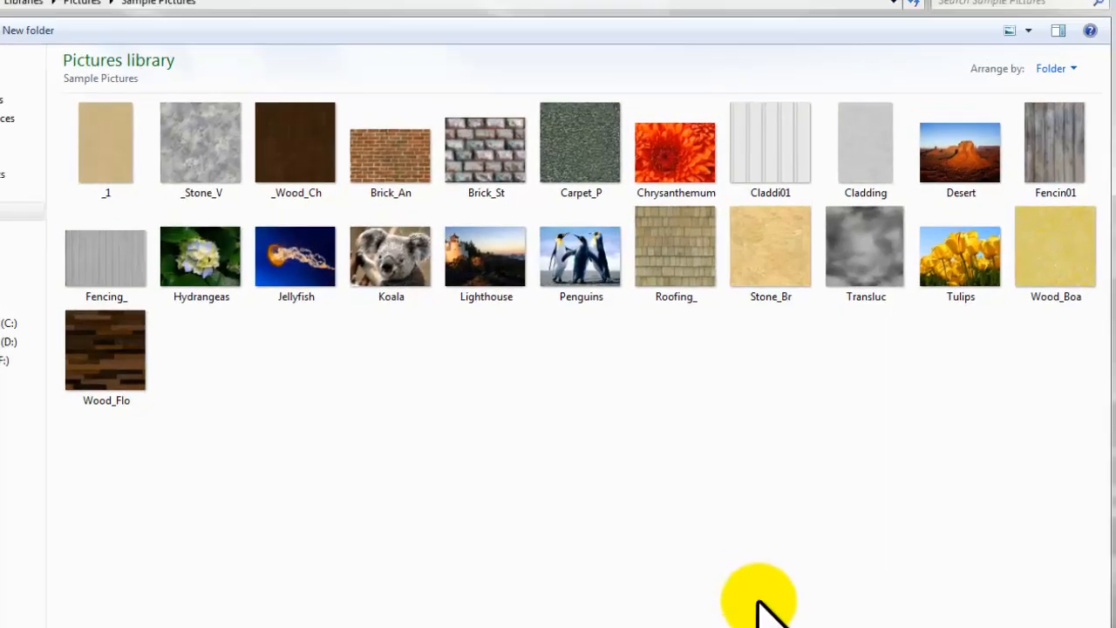
{"action": "left_click", "coordinate": [580, 261]}
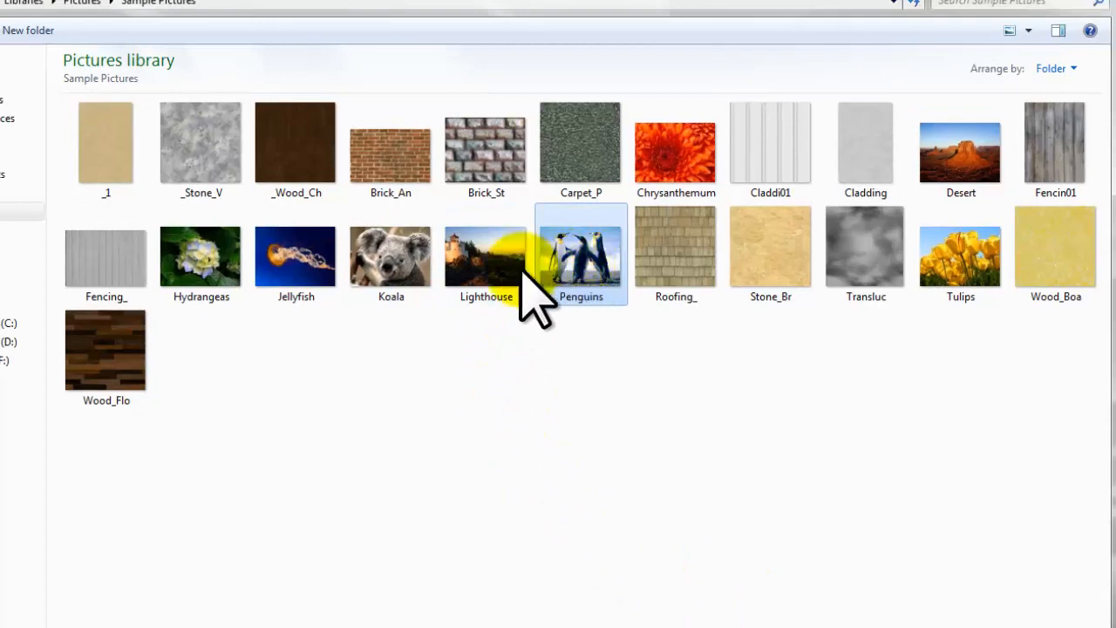
{"action": "left_click", "coordinate": [396, 264]}
{"action": "left_click", "coordinate": [968, 626]}
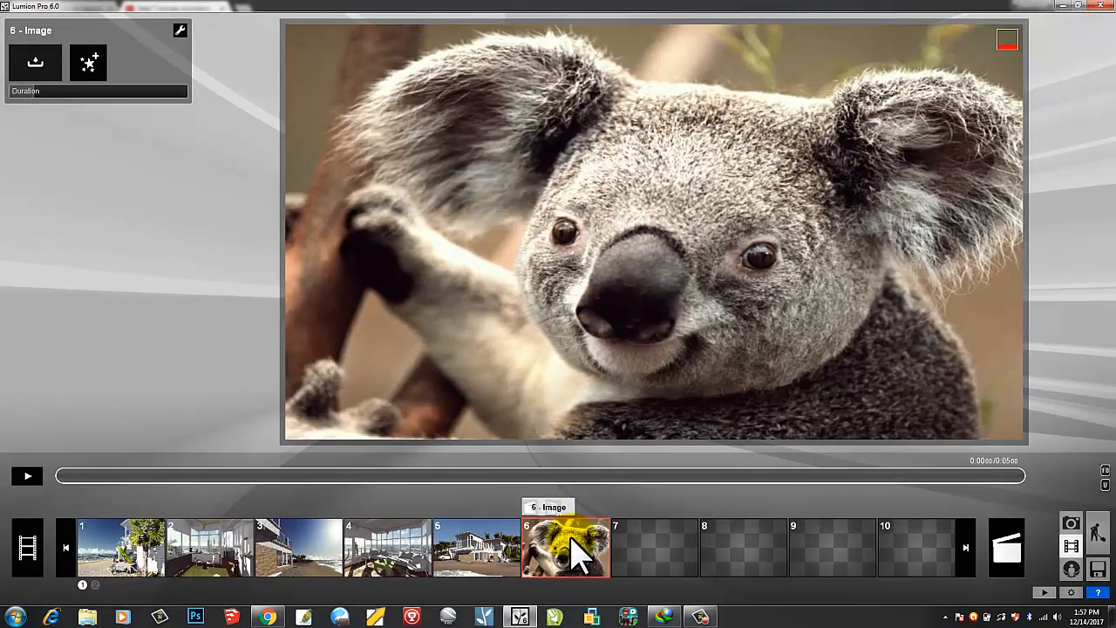
- Add the Bloom effect to the image clip and reduce its amount to roughly a third
{"action": "left_click", "coordinate": [85, 72]}
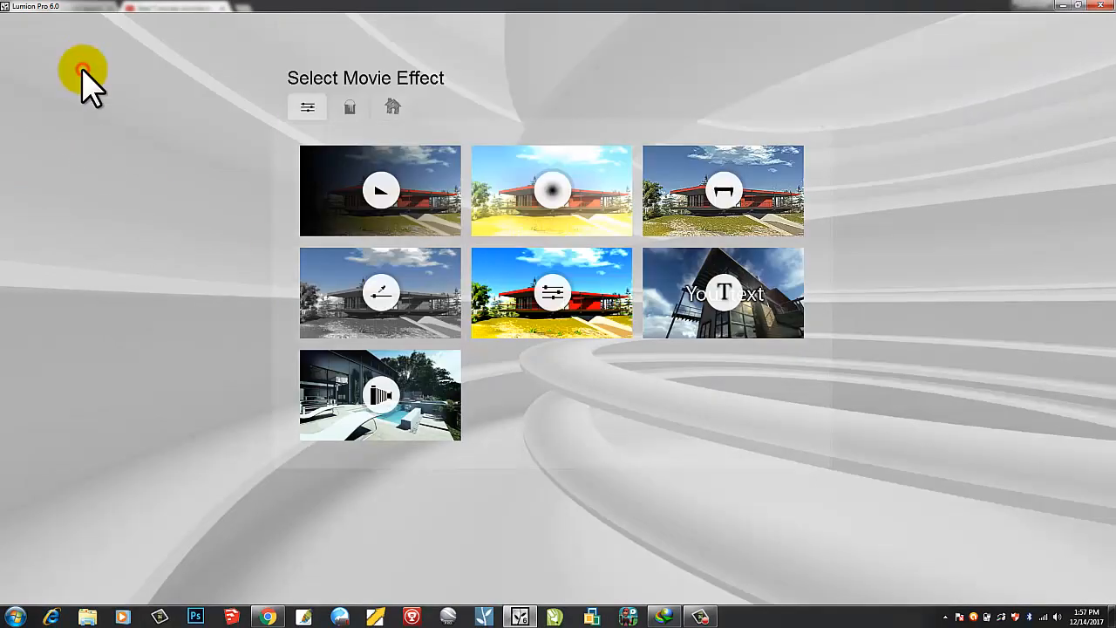
{"action": "left_click", "coordinate": [521, 210]}
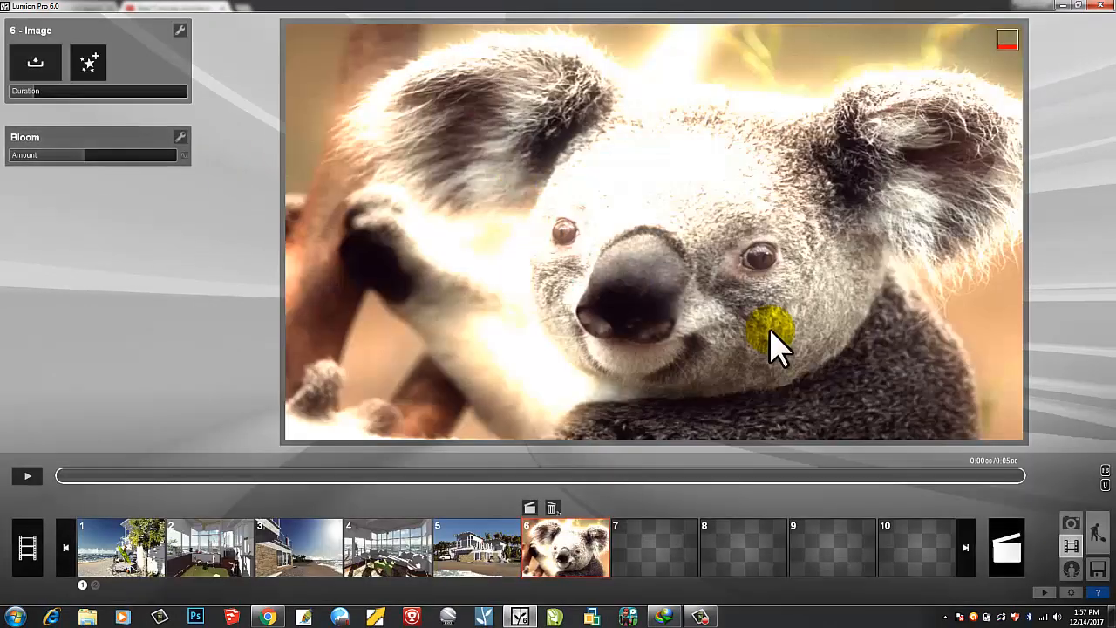
{"action": "left_click_drag", "start_coordinate": [94, 162], "coordinate": [66, 162]}
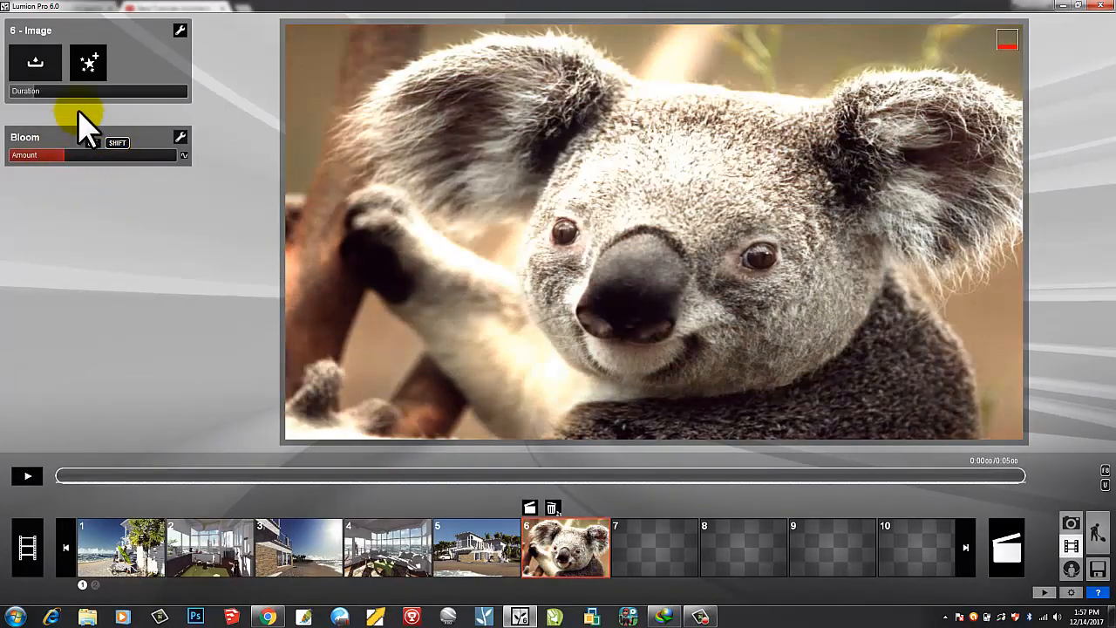
- Add the Titles effect to the image clip and open its style editor
{"action": "left_click", "coordinate": [86, 65]}
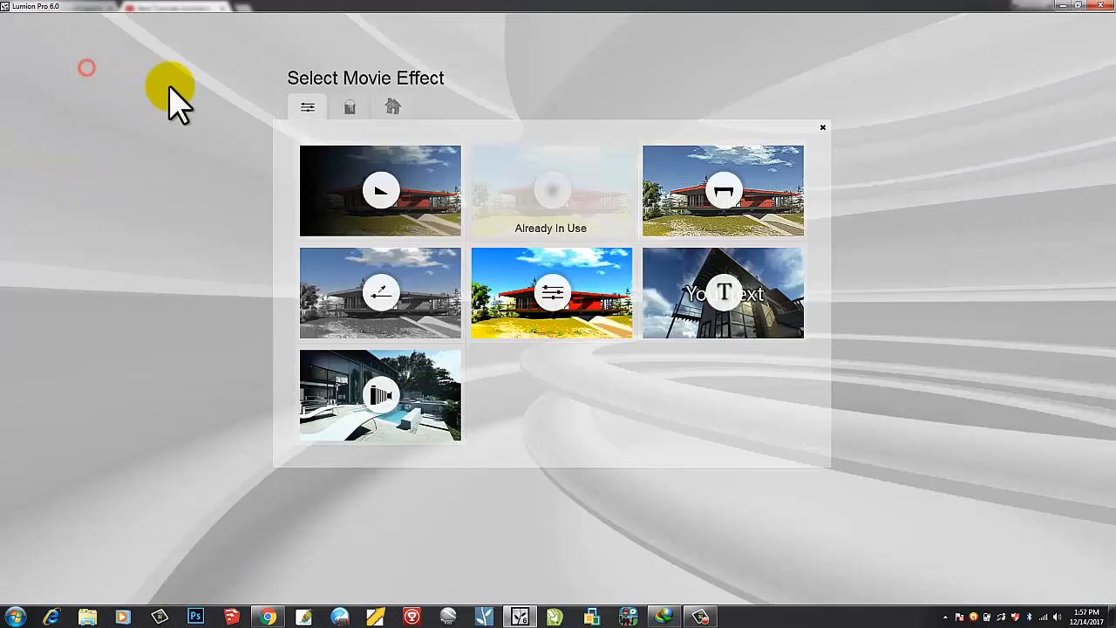
{"action": "left_click", "coordinate": [724, 294]}
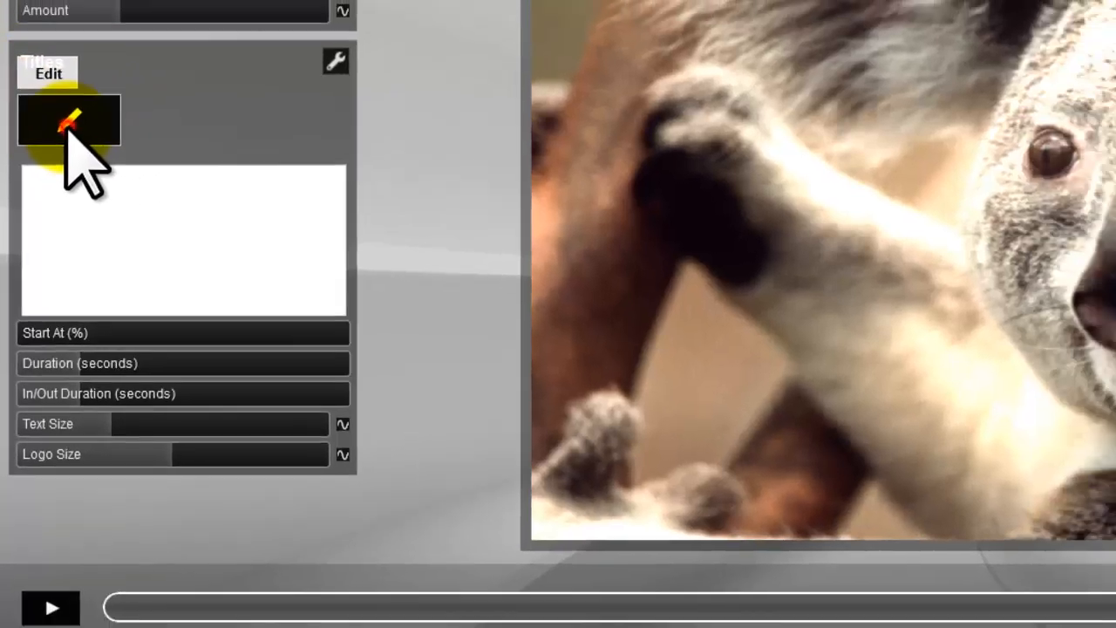
{"action": "left_click", "coordinate": [76, 111]}
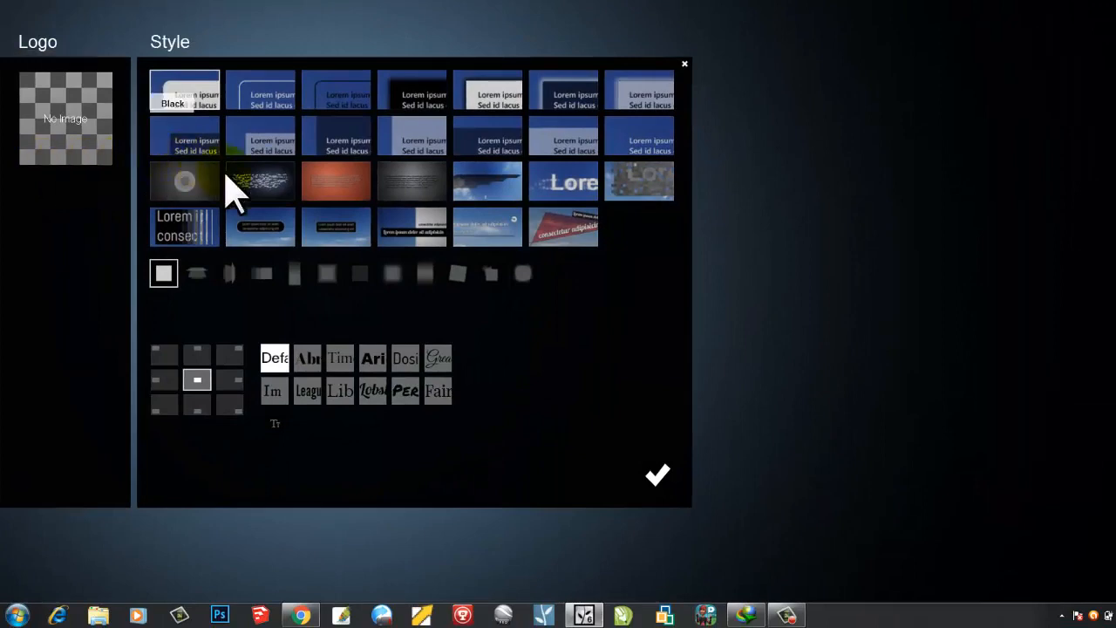
- Try the Abr font and various title placements around the frame, ending on Middle Center
{"action": "left_click", "coordinate": [308, 356]}
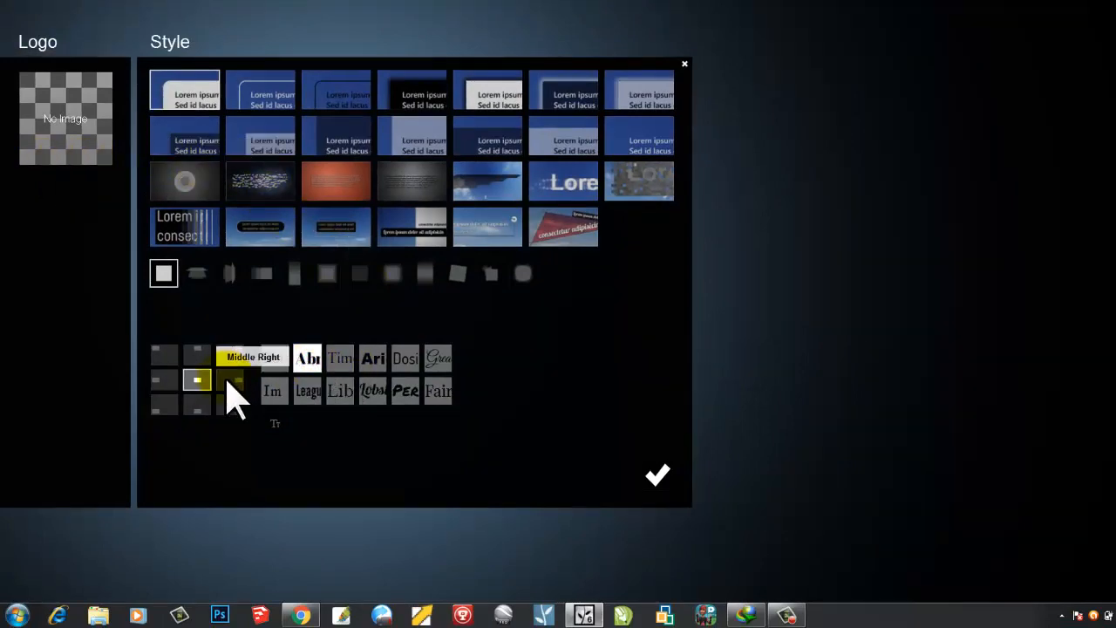
{"action": "left_click", "coordinate": [228, 382]}
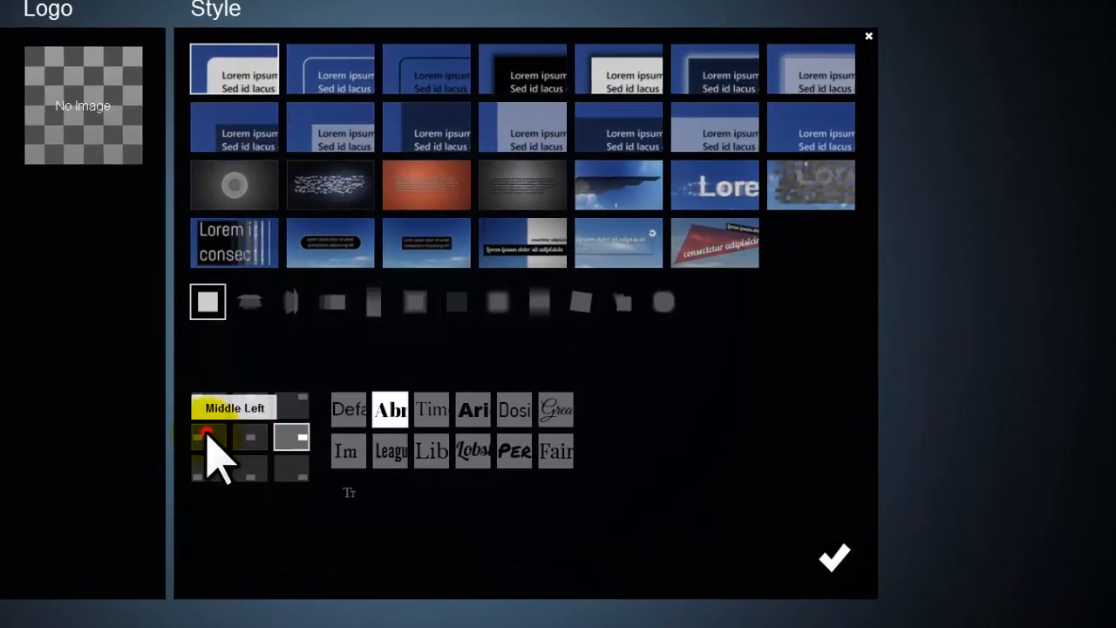
{"action": "left_click", "coordinate": [164, 380]}
{"action": "left_click", "coordinate": [250, 405]}
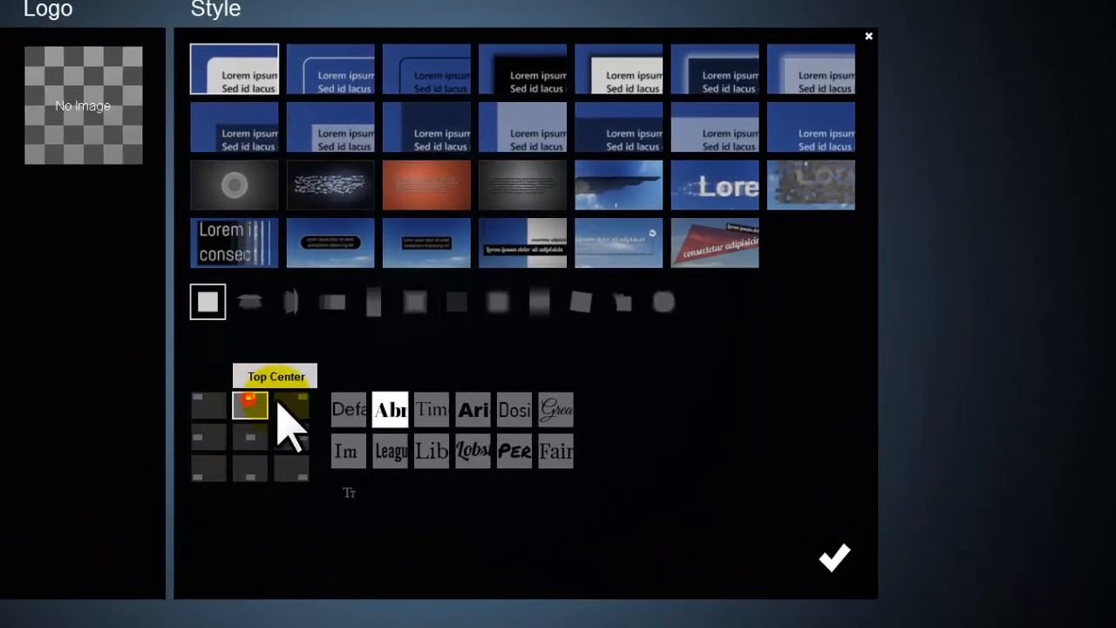
{"action": "left_click", "coordinate": [291, 406]}
{"action": "left_click", "coordinate": [295, 441]}
{"action": "left_click", "coordinate": [291, 469]}
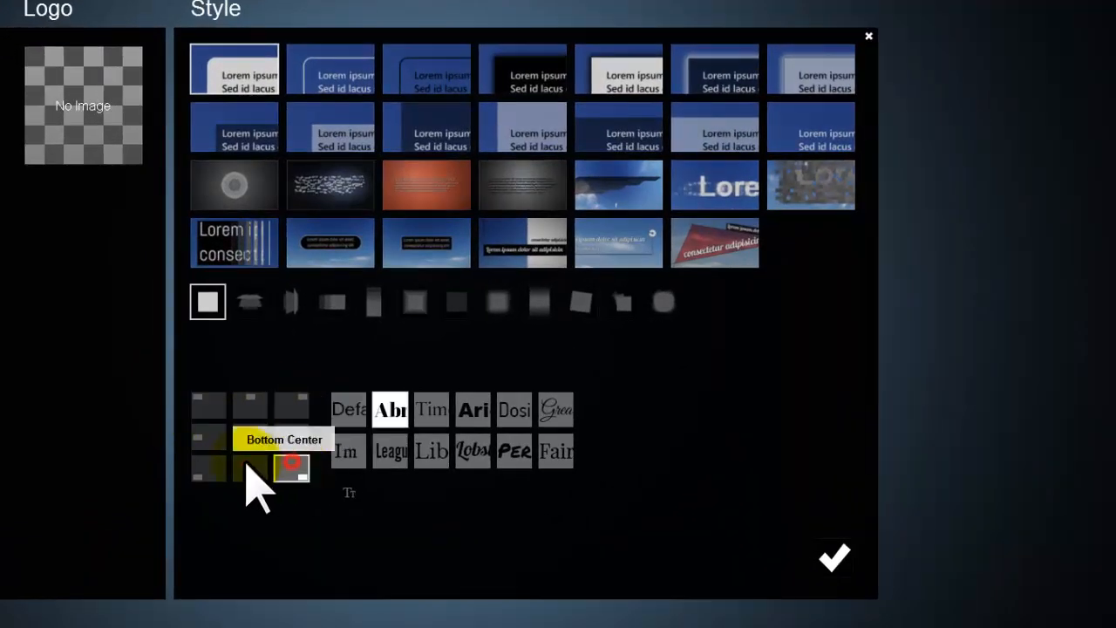
{"action": "left_click", "coordinate": [250, 469]}
{"action": "left_click", "coordinate": [199, 471]}
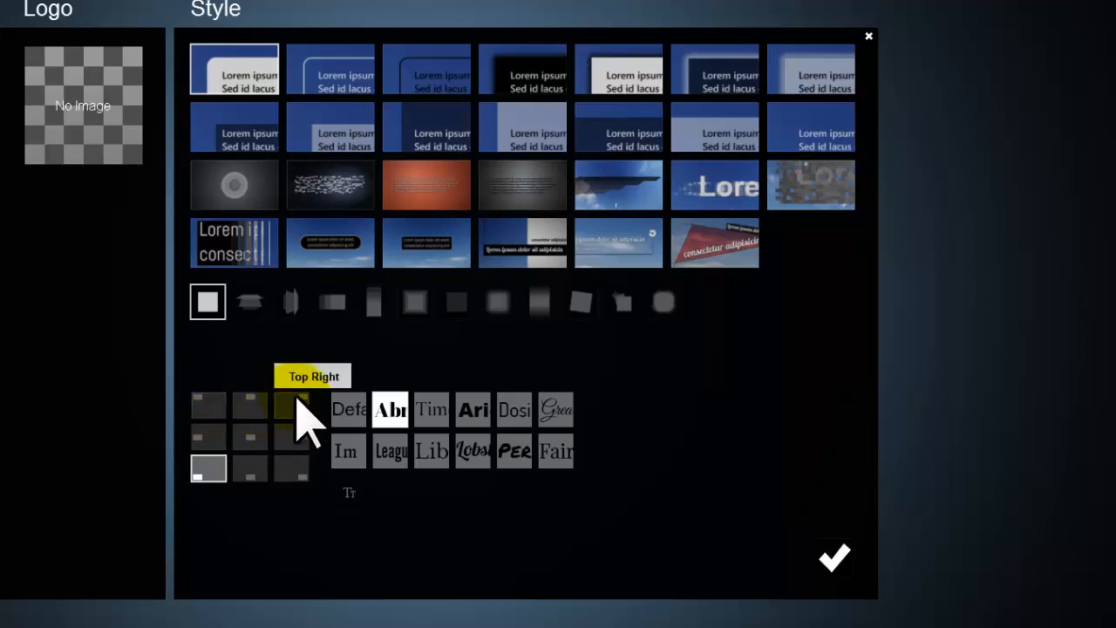
{"action": "left_click", "coordinate": [249, 442]}
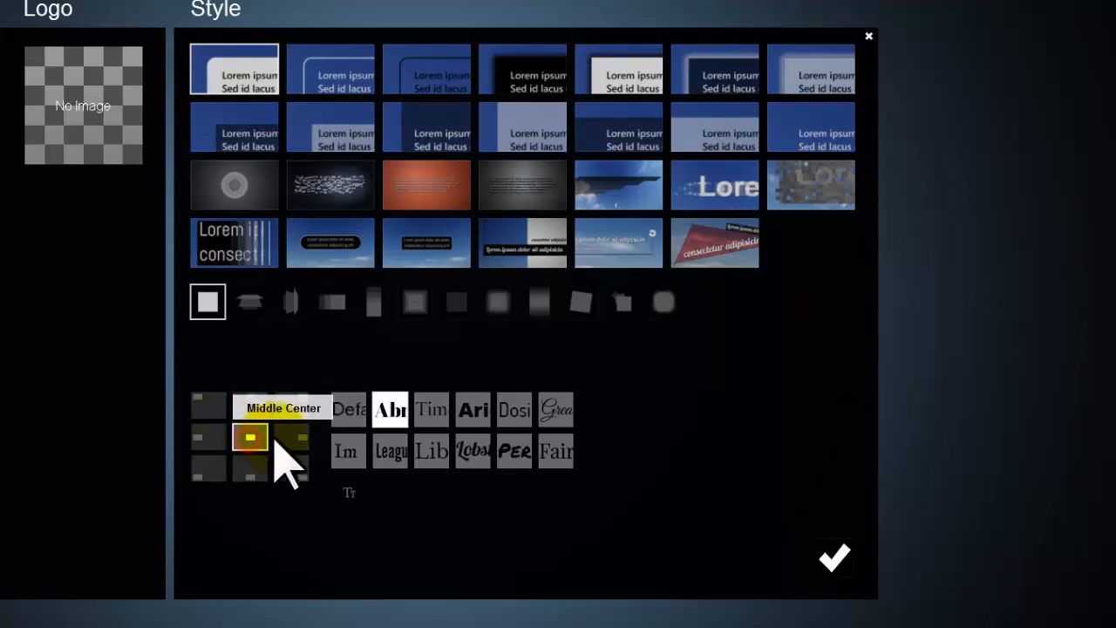
- Set the title font to Arial, choose the scattered-text style on black with its third animation variant, and apply a green colour
{"action": "left_click", "coordinate": [468, 415]}
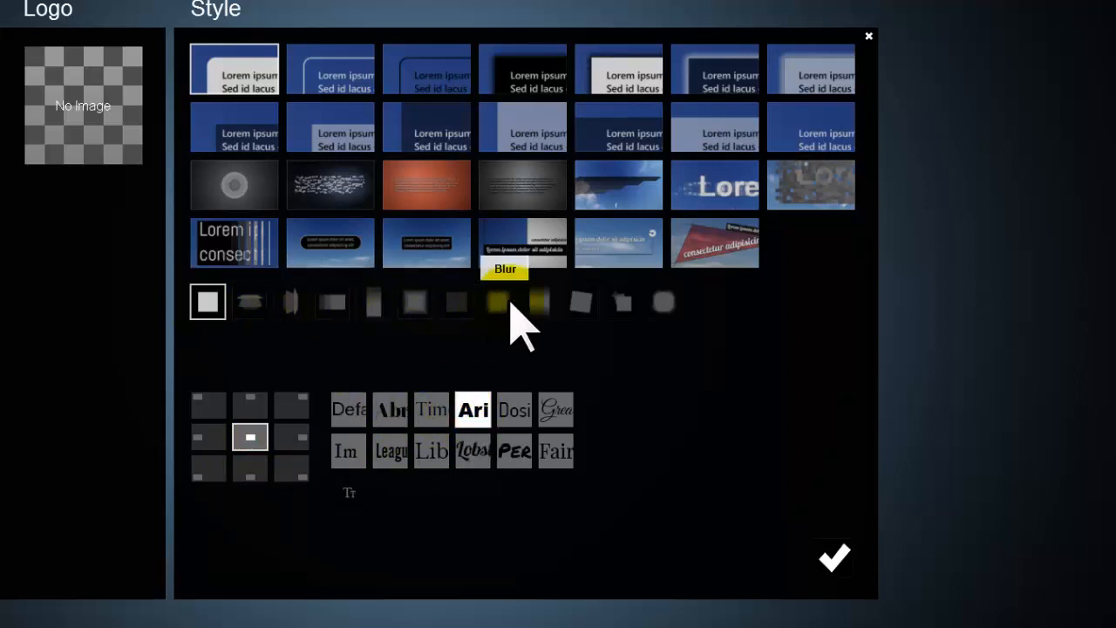
{"action": "left_click", "coordinate": [294, 307]}
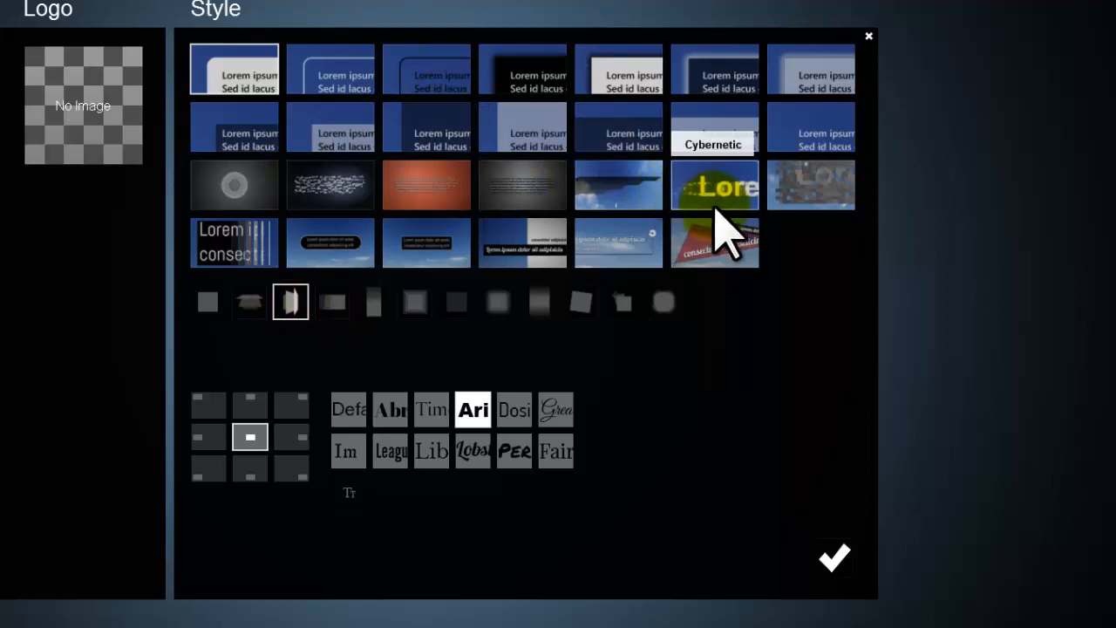
{"action": "left_click", "coordinate": [325, 193]}
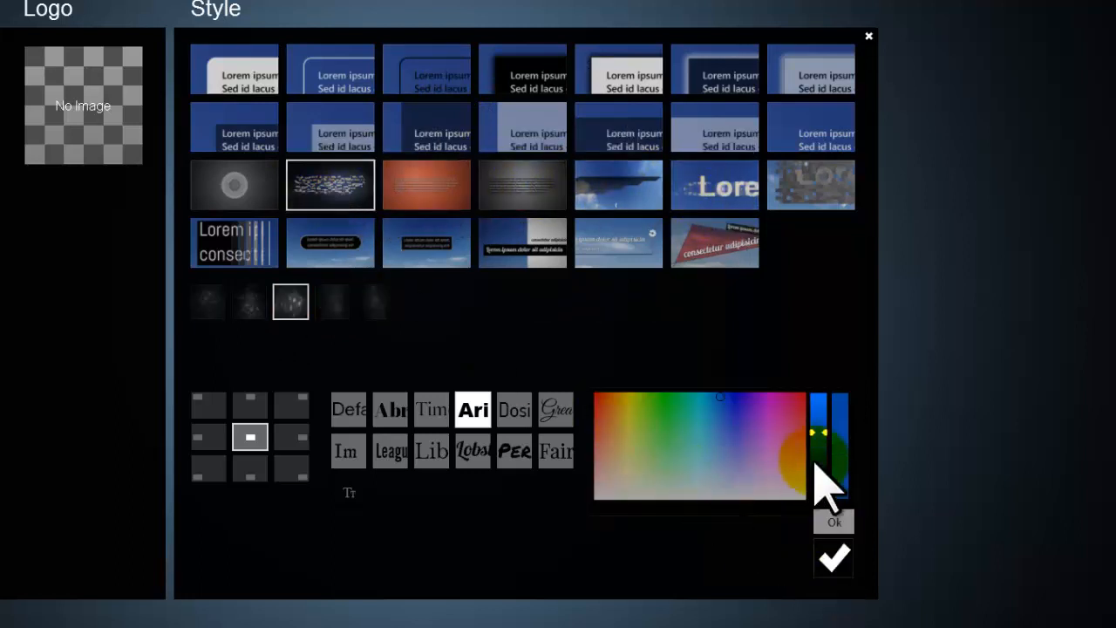
{"action": "left_click", "coordinate": [738, 454]}
{"action": "left_click", "coordinate": [651, 429]}
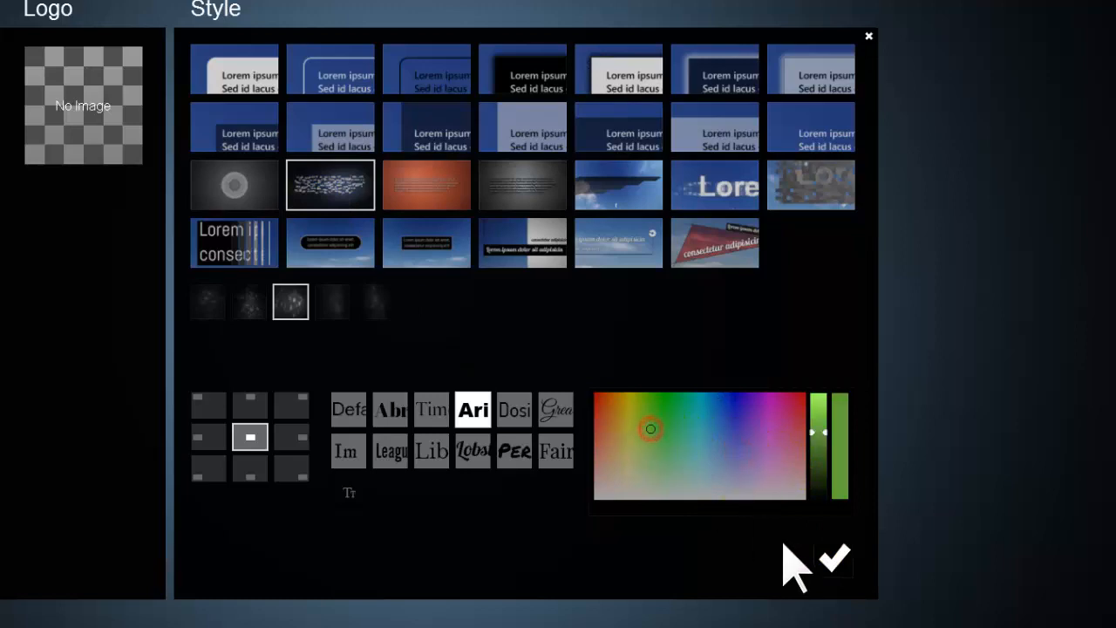
{"action": "left_click", "coordinate": [831, 560]}
- Enter the person's name as the title text and play the clip to preview it
{"action": "left_click", "coordinate": [96, 224]}
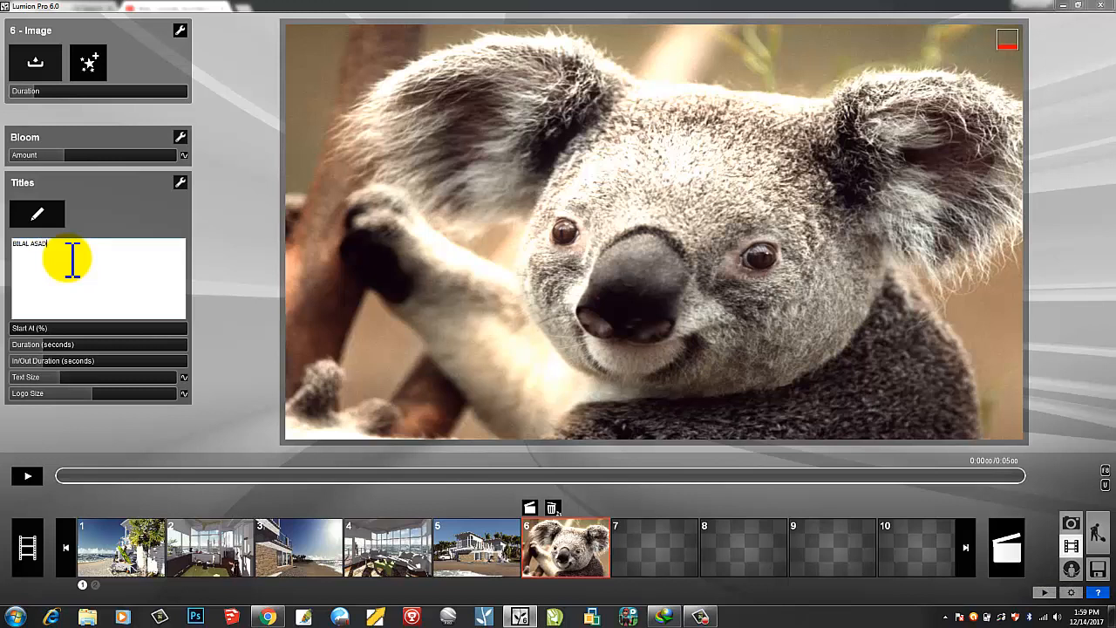
{"action": "left_click", "coordinate": [29, 475]}
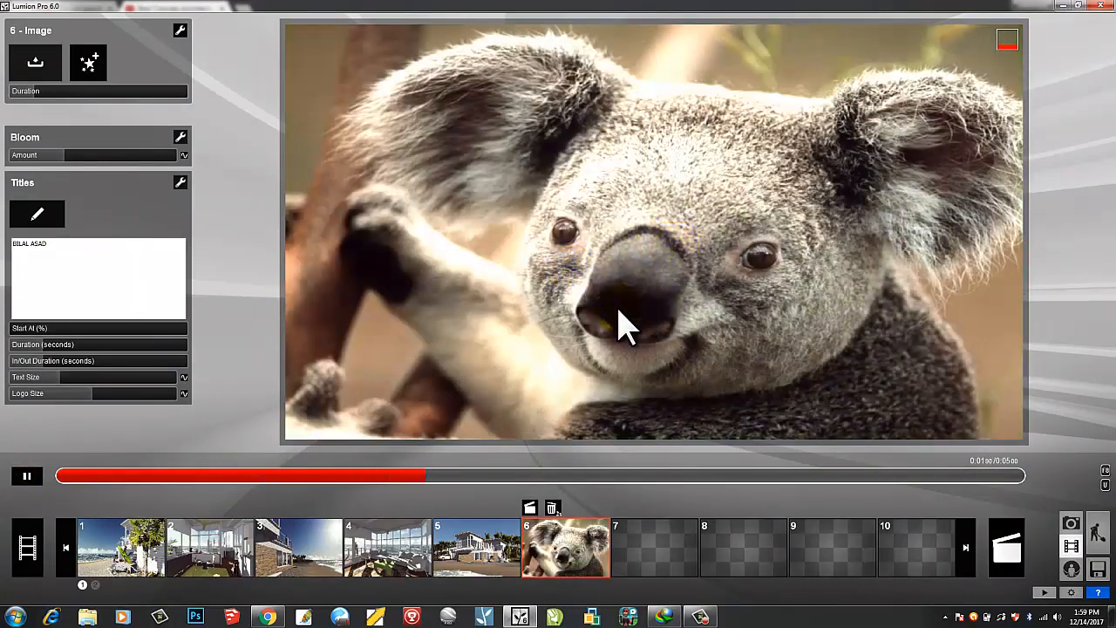
{"action": "left_click", "coordinate": [508, 375]}
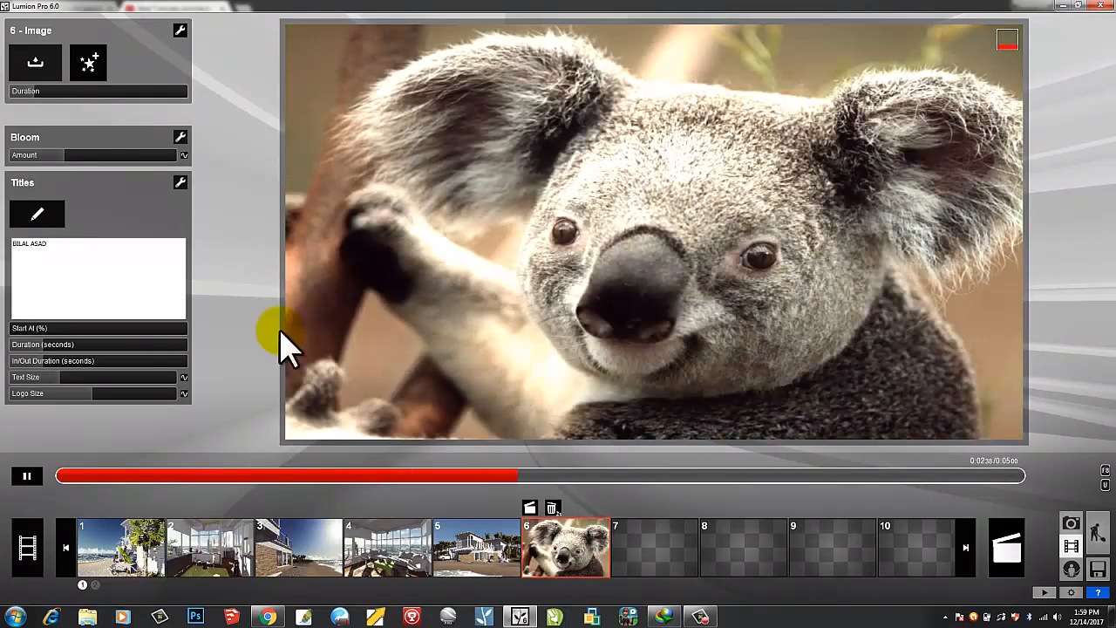
- Change the title style to Cybernetic and check it in the clip preview
{"action": "left_click", "coordinate": [36, 216]}
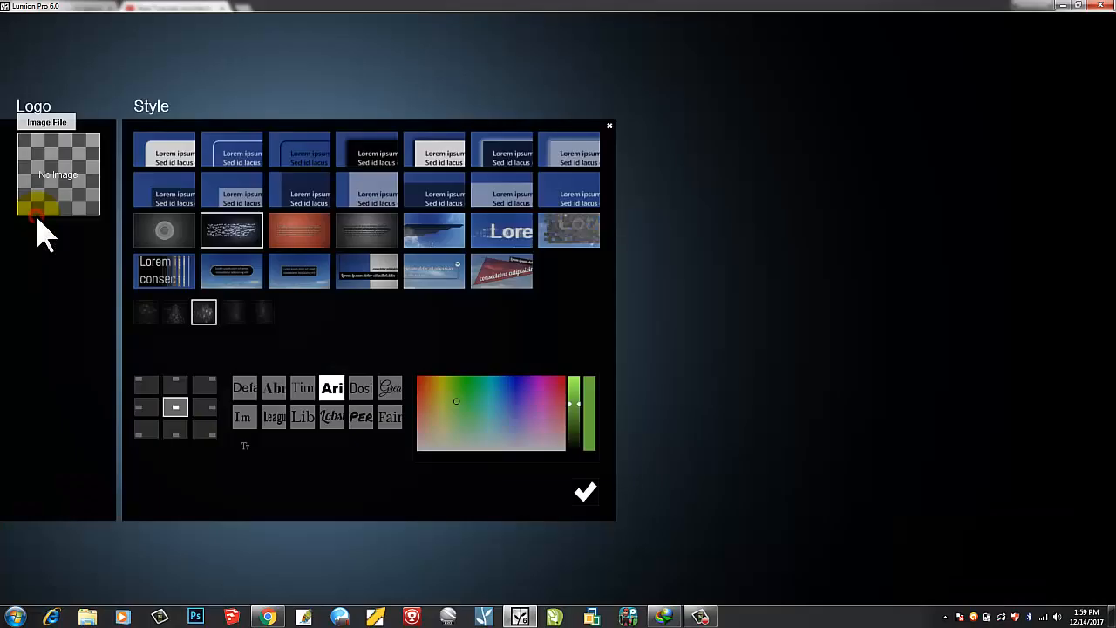
{"action": "left_click", "coordinate": [506, 241]}
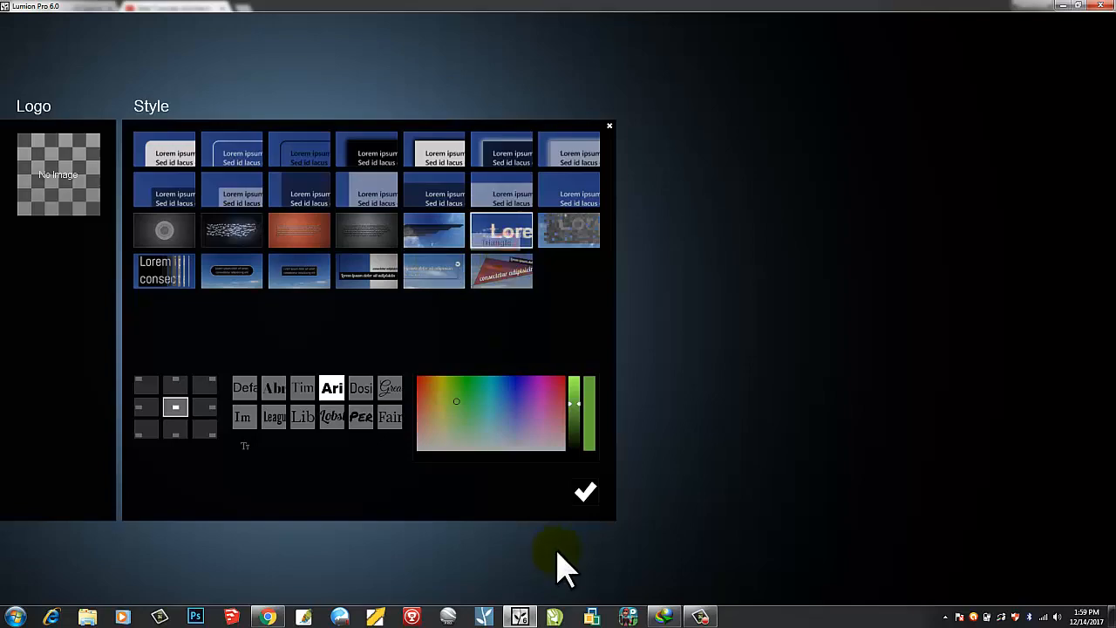
{"action": "left_click", "coordinate": [583, 493]}
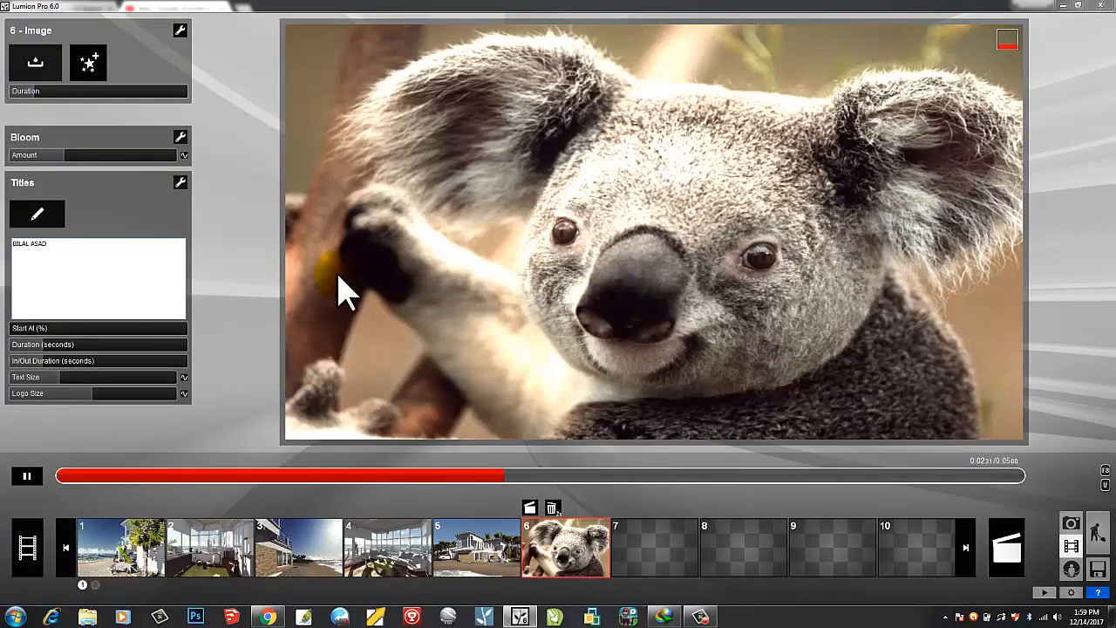
{"action": "left_click", "coordinate": [173, 279]}
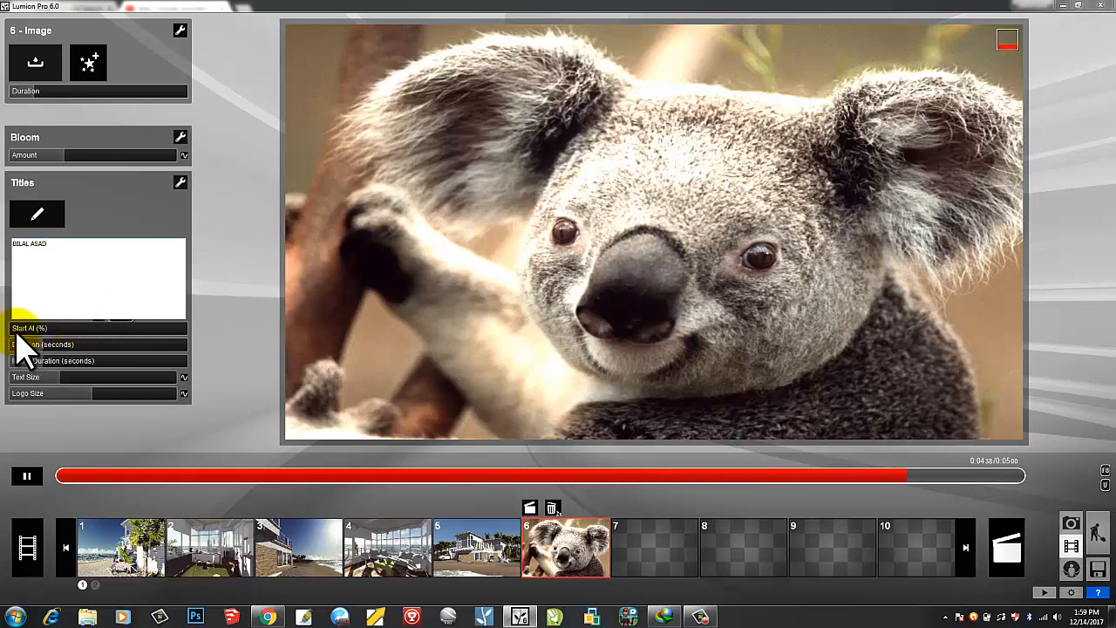
- Raise the title's start percentage slightly, enlarge its text size, and set the logo size to 11.5
{"action": "left_click_drag", "start_coordinate": [11, 328], "coordinate": [35, 330]}
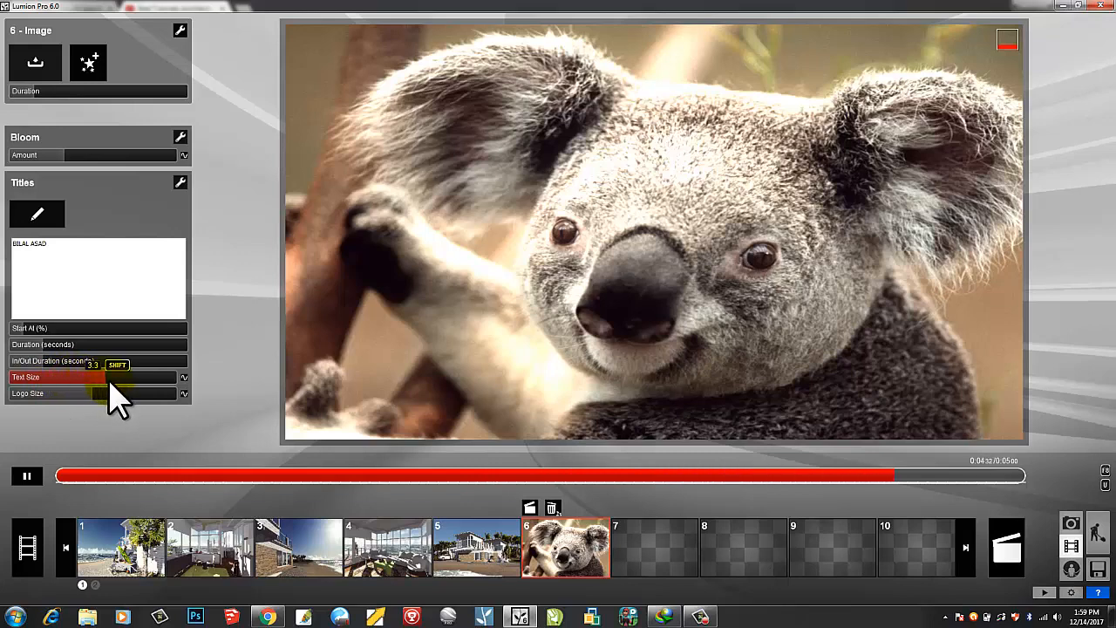
{"action": "left_click_drag", "start_coordinate": [127, 386], "coordinate": [137, 386]}
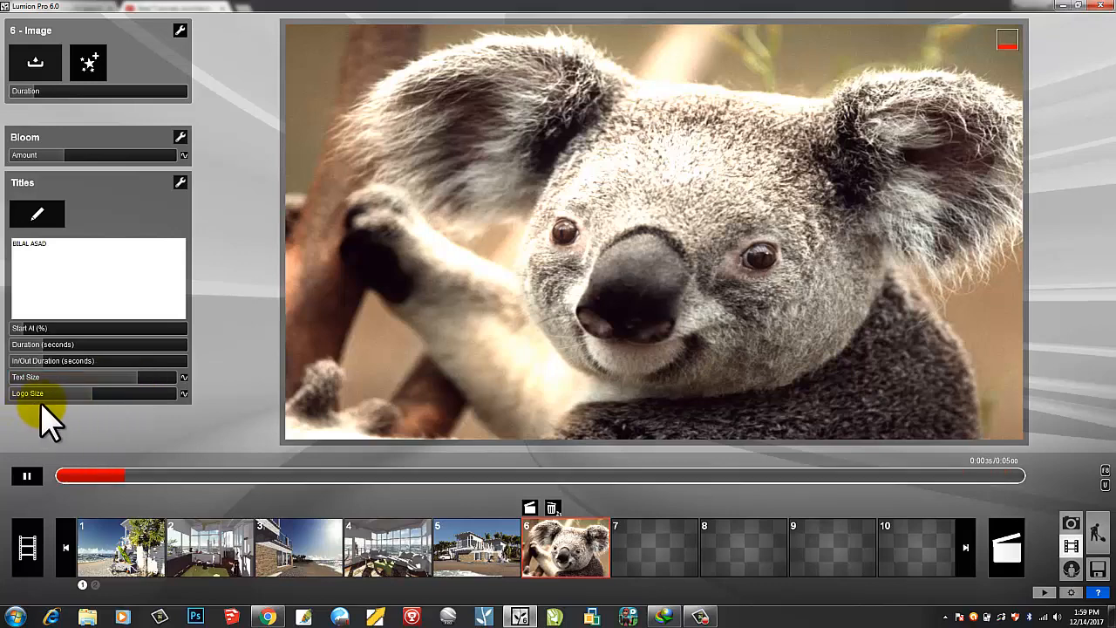
{"action": "left_click_drag", "start_coordinate": [89, 394], "coordinate": [99, 402]}
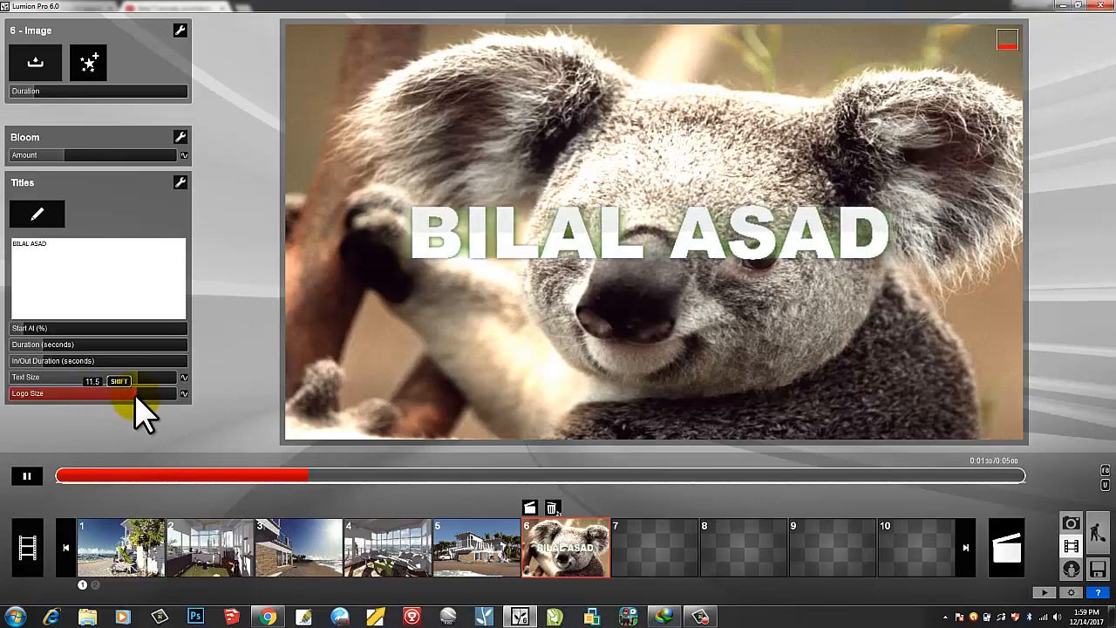
- Change the title style to White and check the title in the clip preview
{"action": "left_click", "coordinate": [55, 212]}
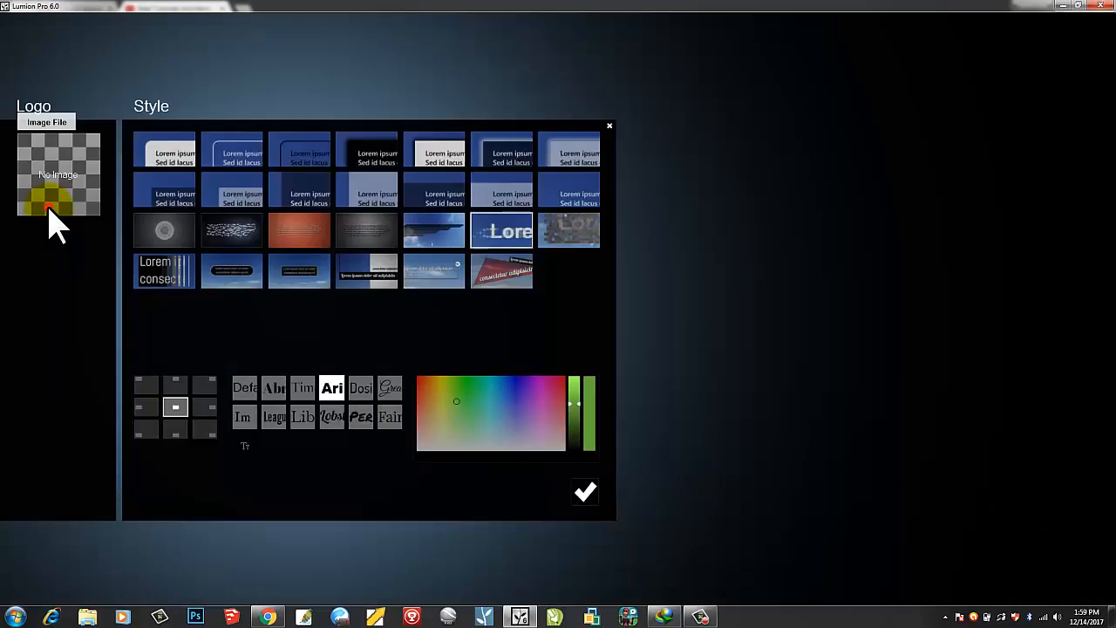
{"action": "left_click", "coordinate": [168, 155]}
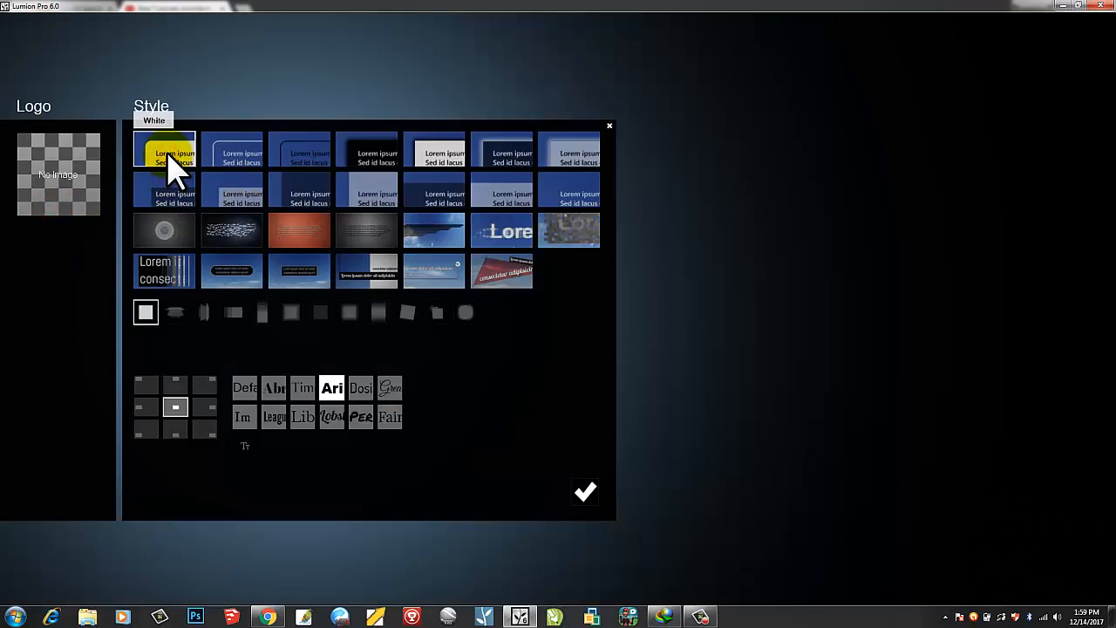
{"action": "left_click", "coordinate": [585, 491]}
{"action": "left_click", "coordinate": [504, 321]}
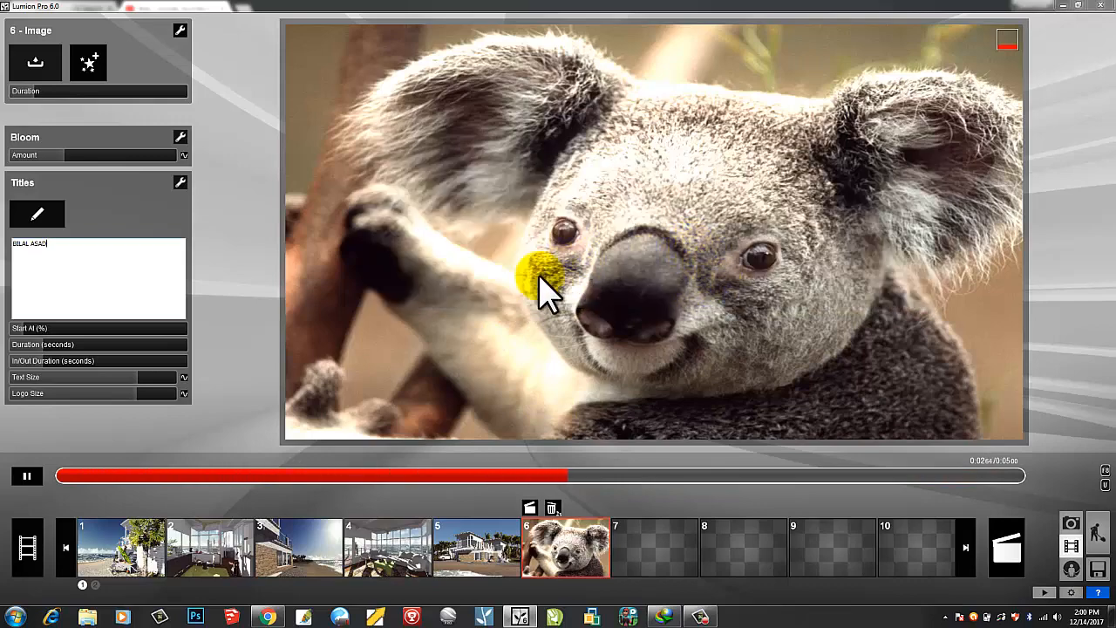
- Change the title style to Transparent Box, then reopen the style settings to review the styles and accept them
{"action": "left_click", "coordinate": [51, 209]}
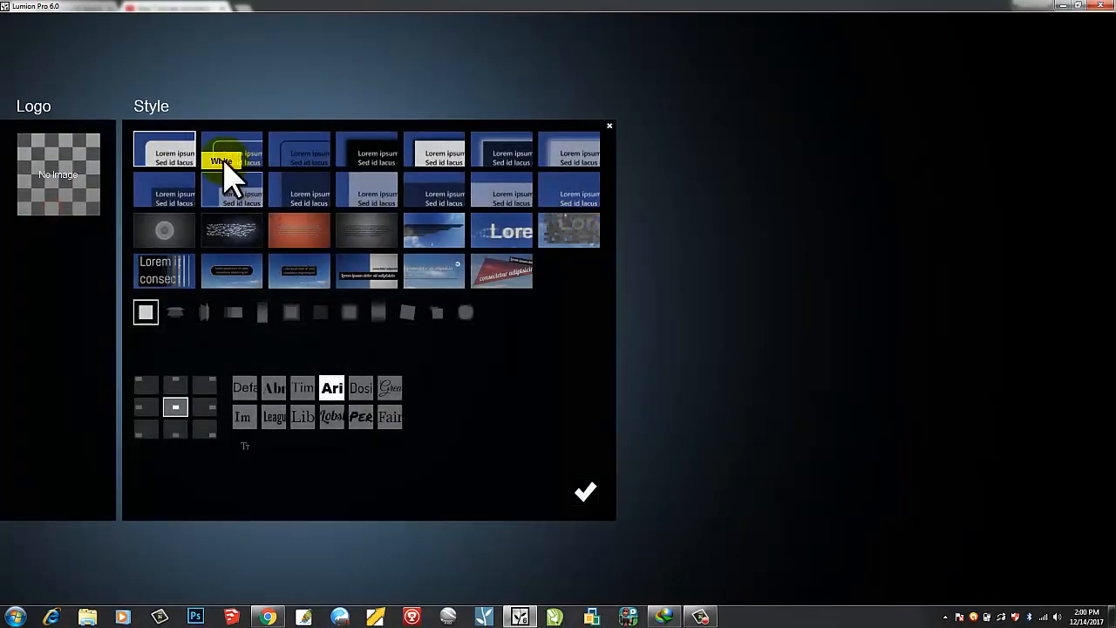
{"action": "left_click", "coordinate": [516, 246]}
{"action": "left_click", "coordinate": [425, 240]}
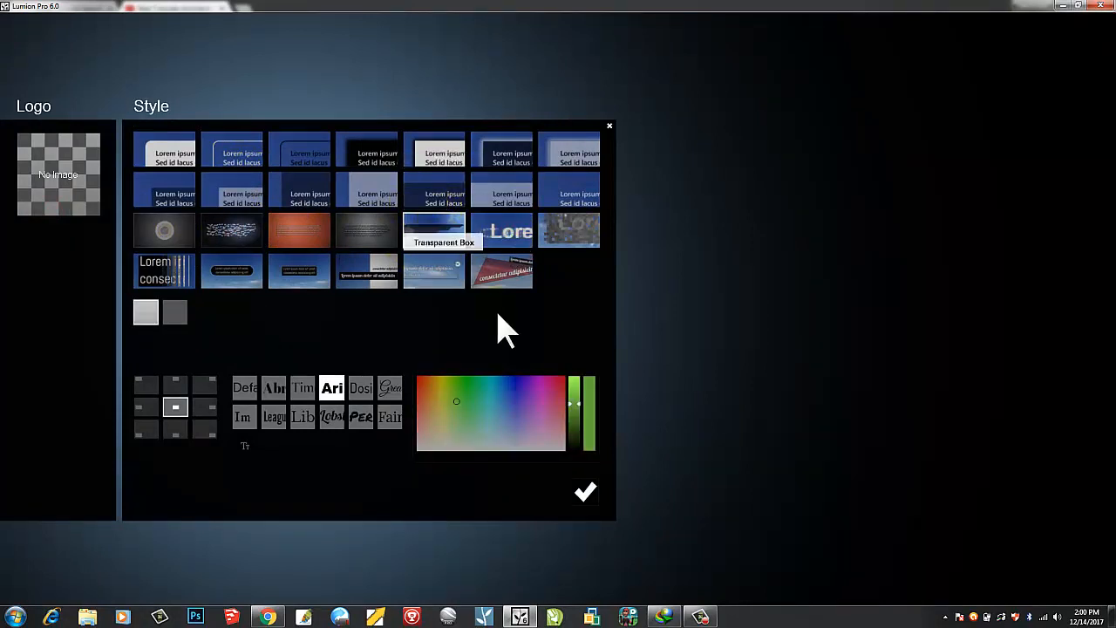
{"action": "left_click", "coordinate": [591, 497]}
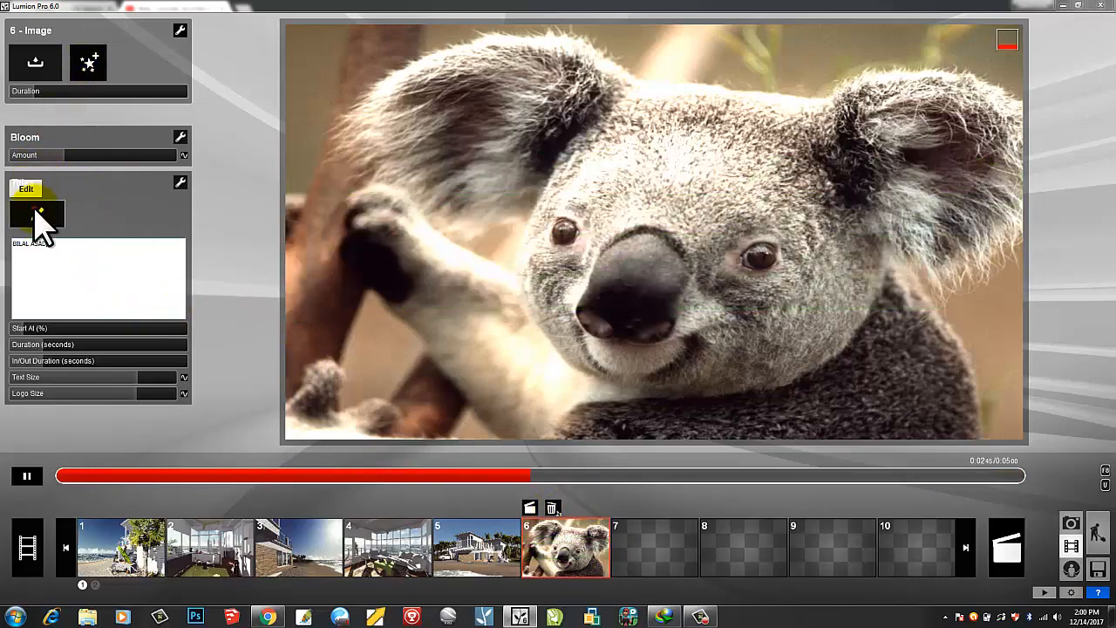
{"action": "left_click", "coordinate": [37, 215]}
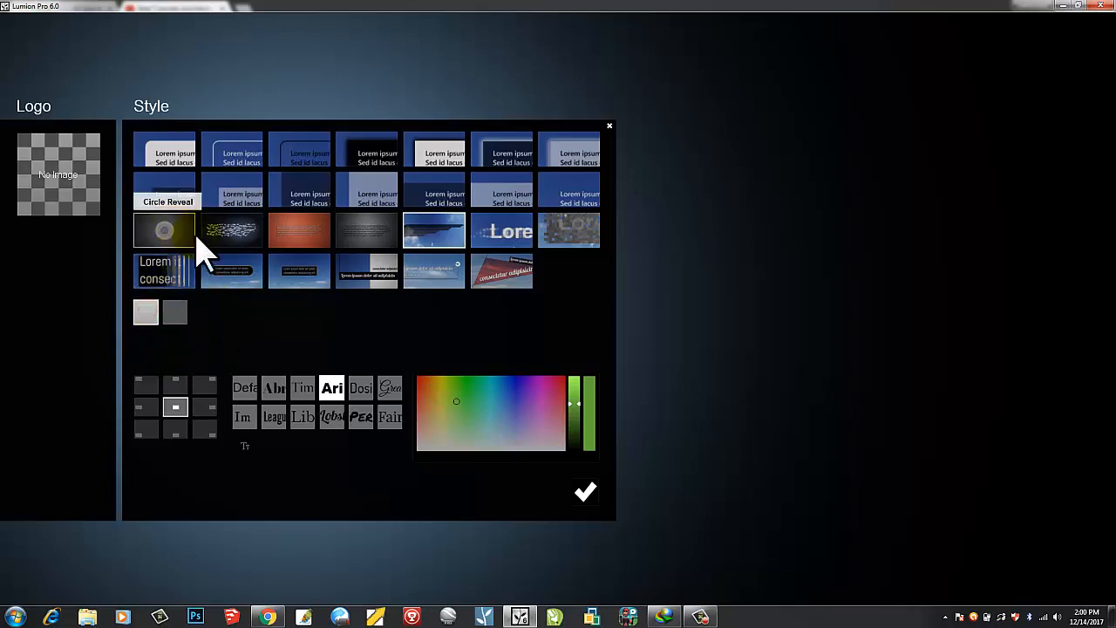
{"action": "left_click", "coordinate": [586, 494]}
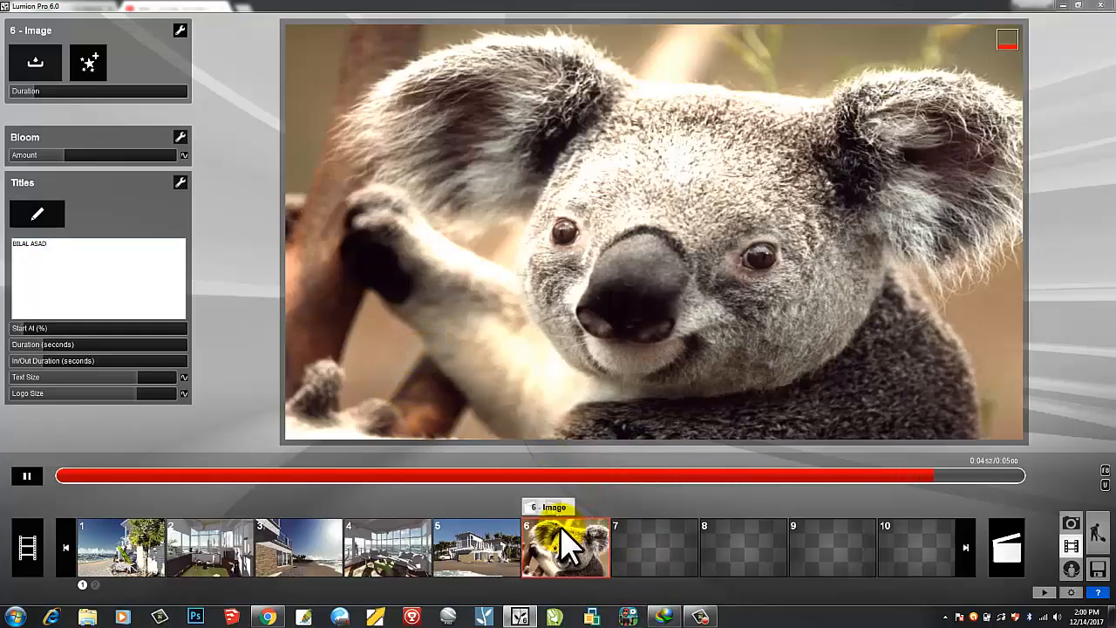
- Delete the image clip from slot 6 and import the MP4 "My intro logo new" from the Videos library in its place
{"action": "left_click", "coordinate": [553, 505]}
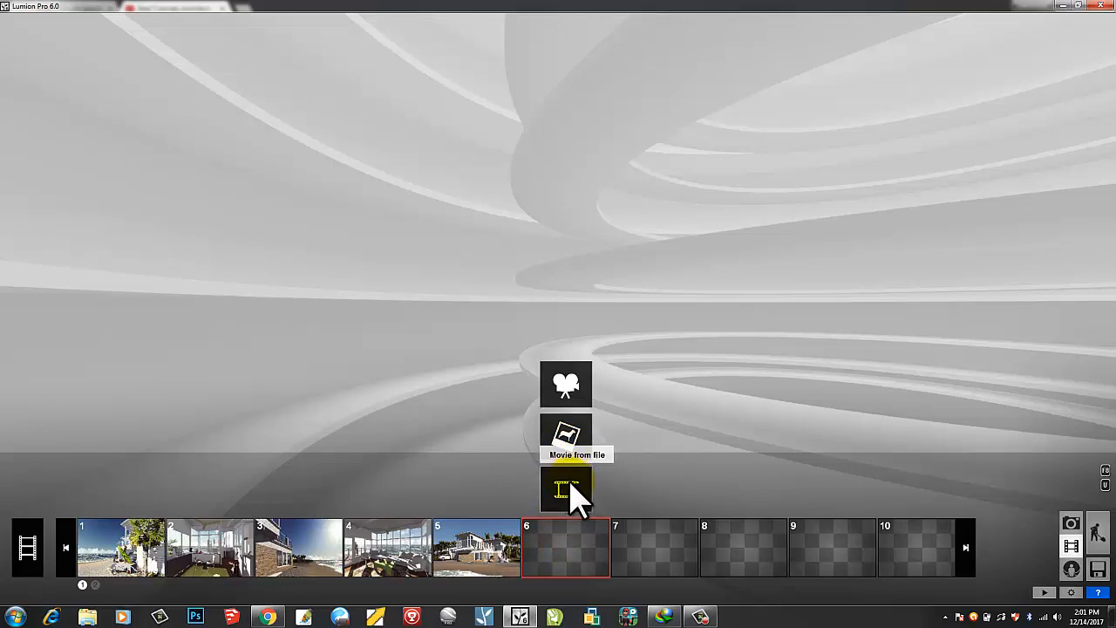
{"action": "left_click", "coordinate": [569, 489]}
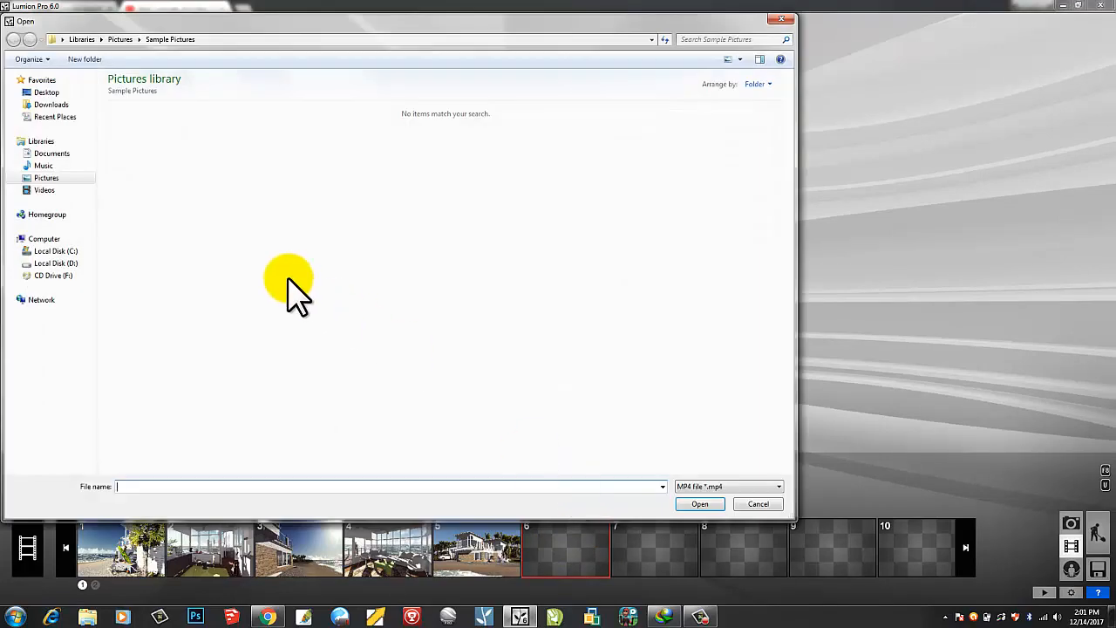
{"action": "left_click", "coordinate": [42, 190]}
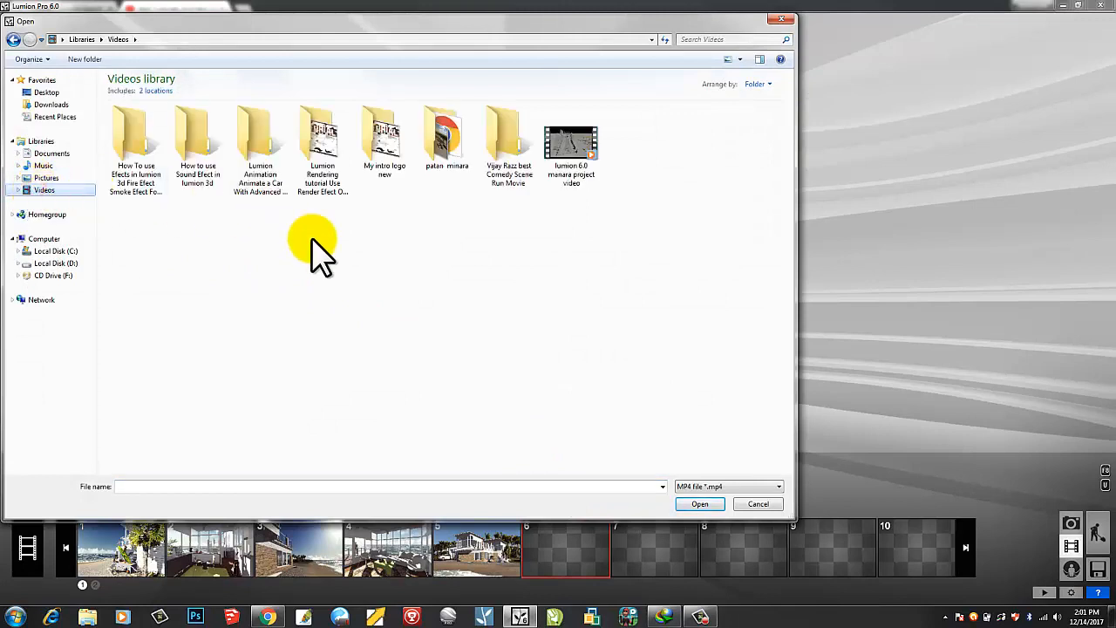
{"action": "double_click", "coordinate": [384, 165]}
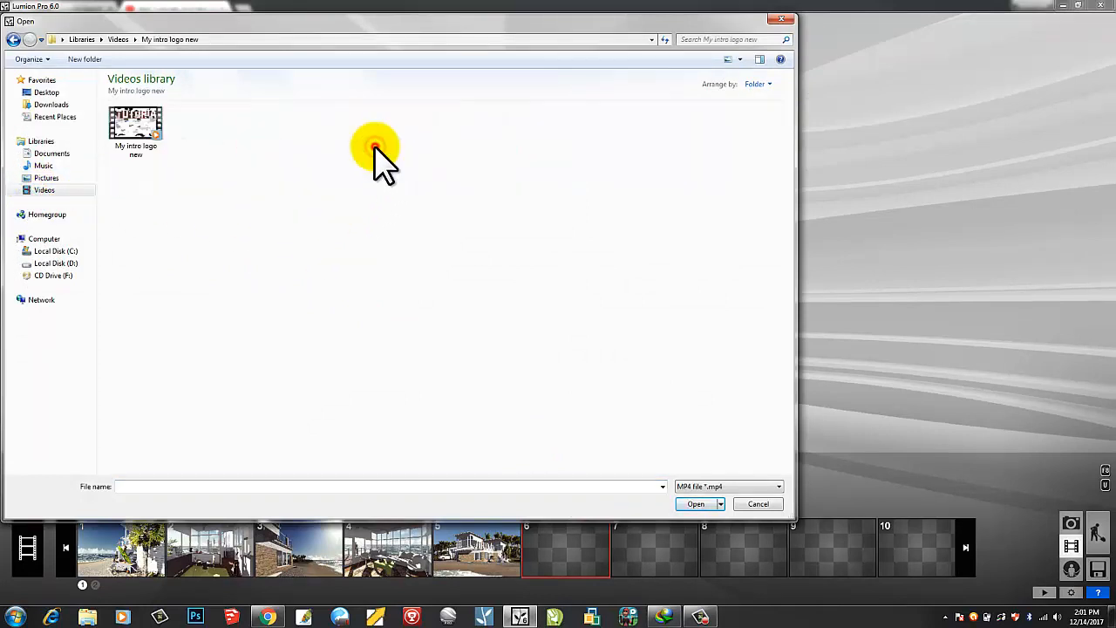
{"action": "left_click", "coordinate": [147, 141]}
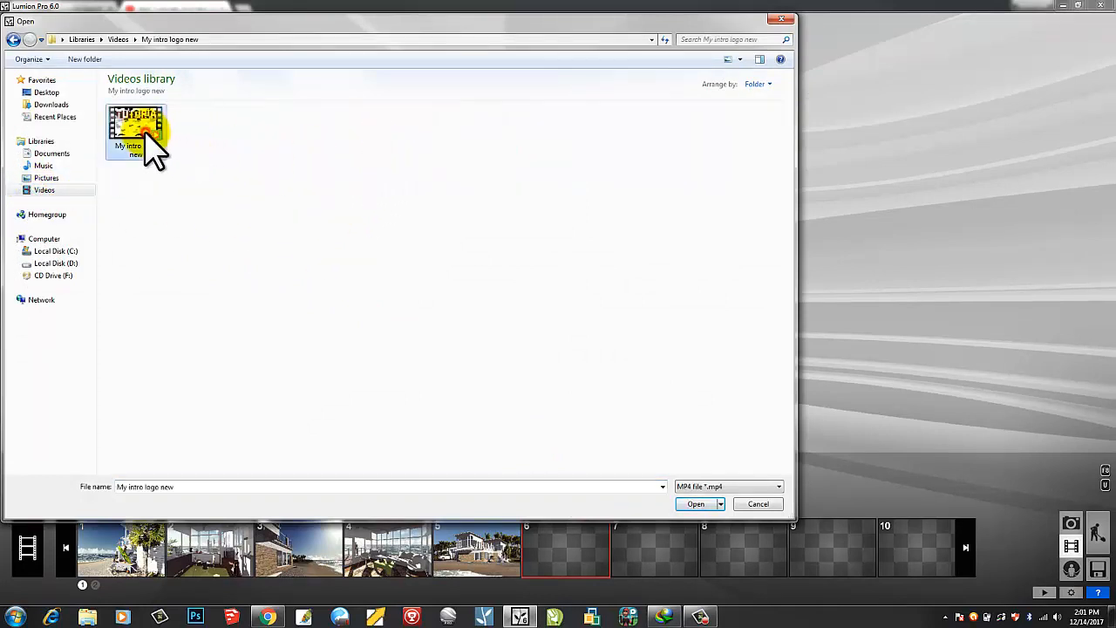
{"action": "left_click", "coordinate": [697, 505]}
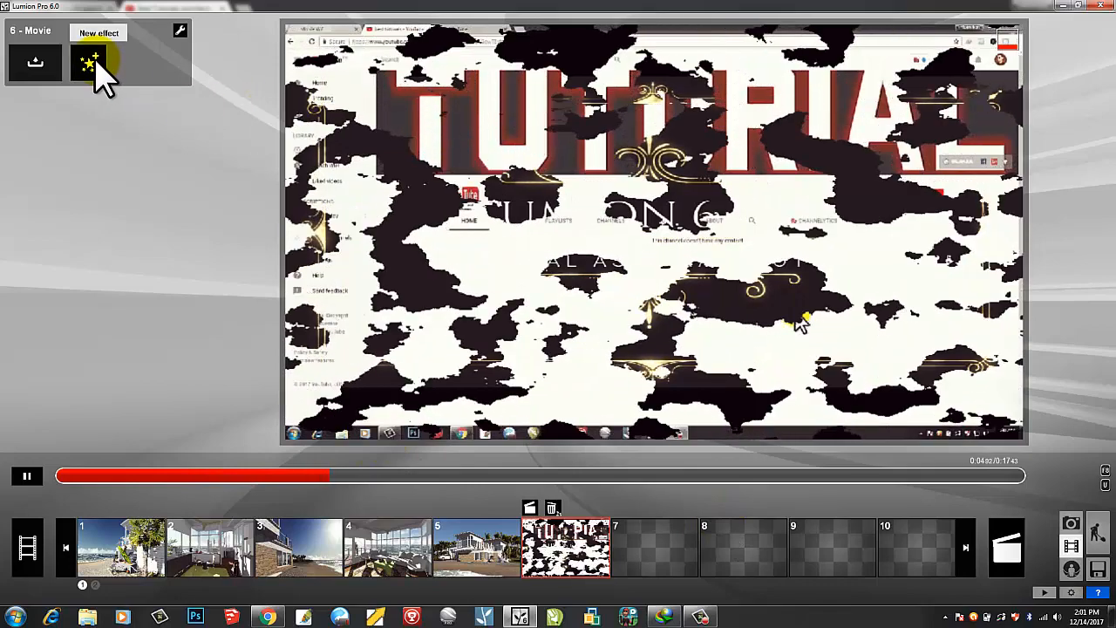
- Add a Noise effect to the movie clip, set its color to 0.4 and slightly reduce its size
{"action": "left_click", "coordinate": [94, 63]}
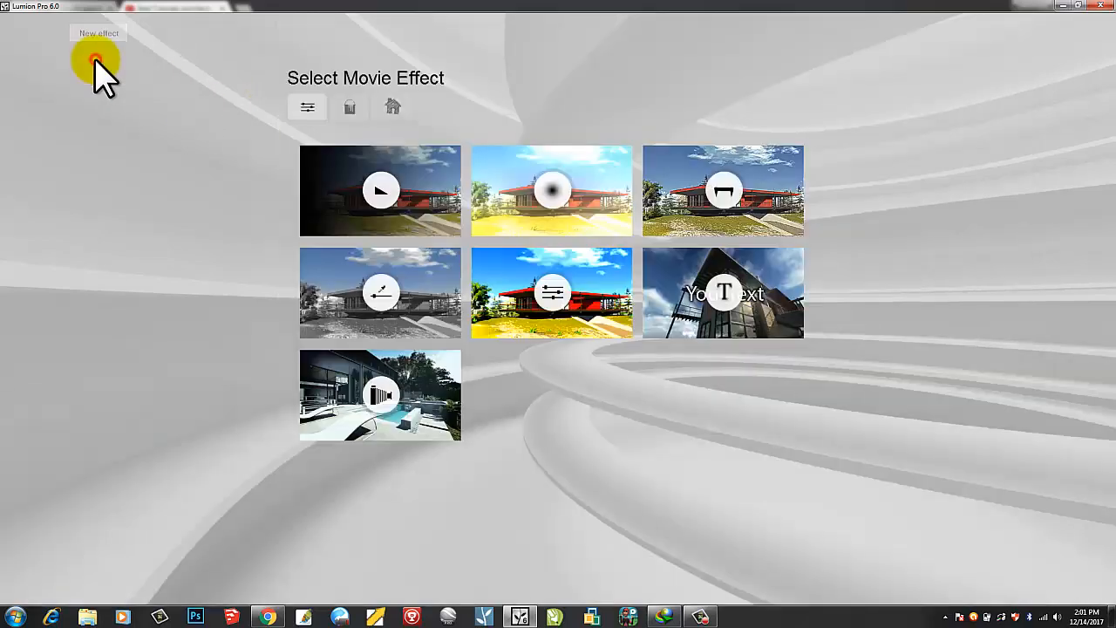
{"action": "left_click", "coordinate": [350, 107]}
{"action": "left_click", "coordinate": [523, 183]}
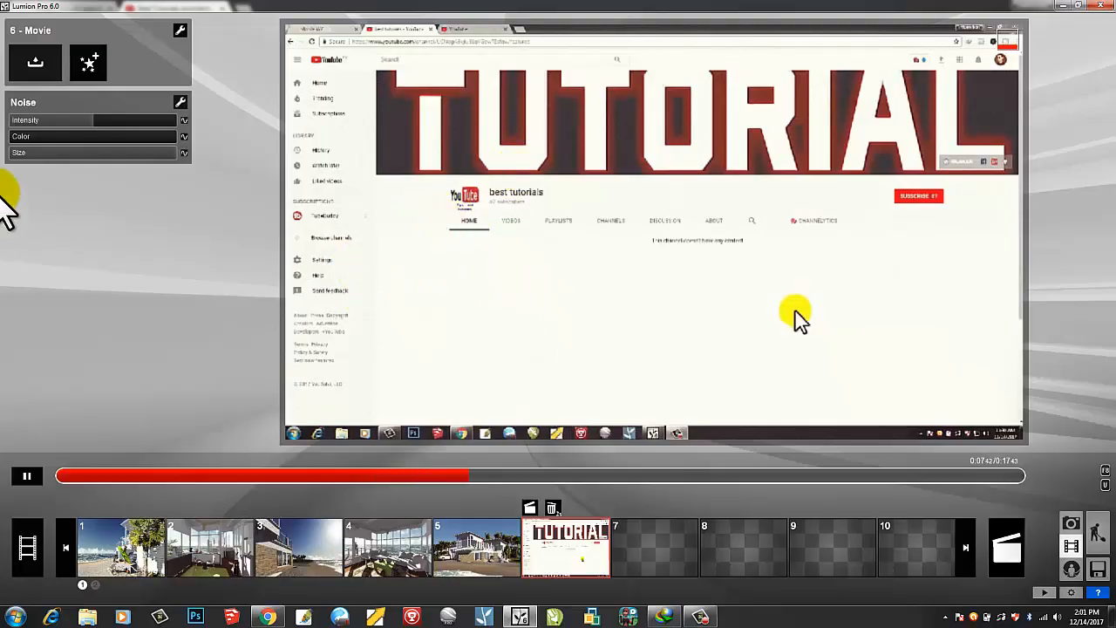
{"action": "left_click_drag", "start_coordinate": [19, 138], "coordinate": [79, 139]}
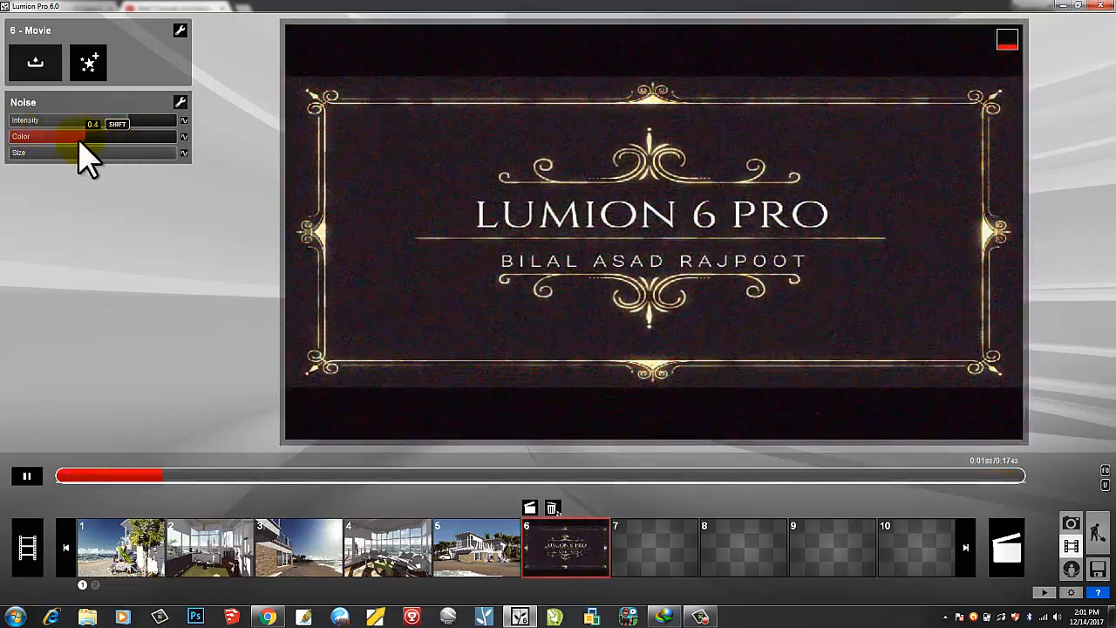
{"action": "mouse_move", "coordinate": [158, 153]}
{"action": "left_mouse_down"}
{"action": "mouse_move", "coordinate": [55, 151]}
{"action": "mouse_move", "coordinate": [141, 154]}
{"action": "left_mouse_up"}
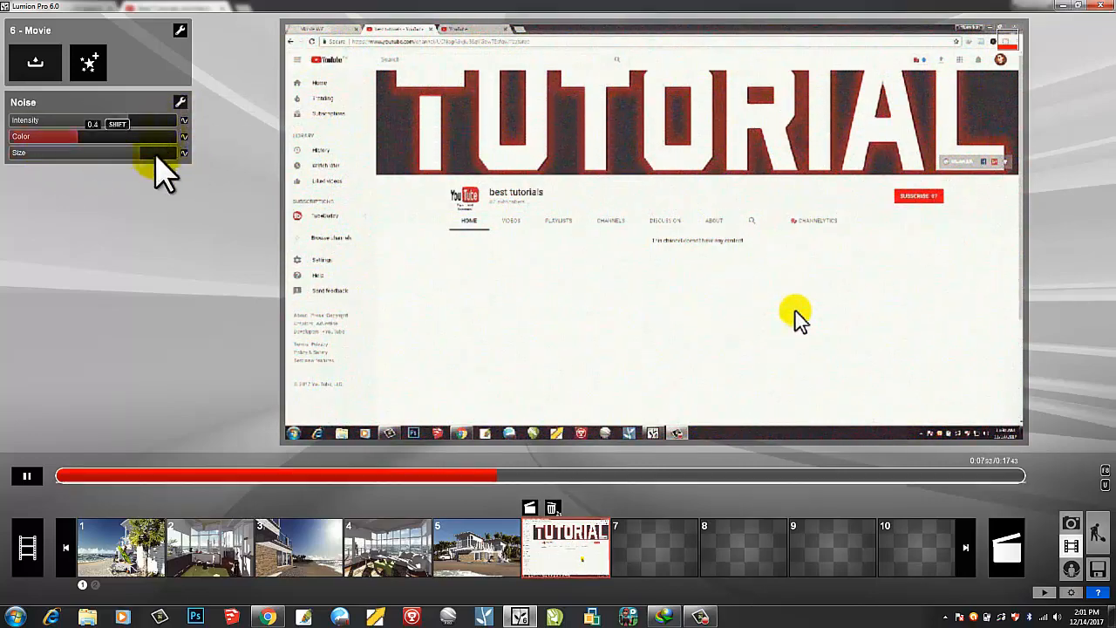
- Replace the movie clip in slot 6 with a new flythrough recording and capture the current beach view as its first photo
{"action": "left_click", "coordinate": [553, 508]}
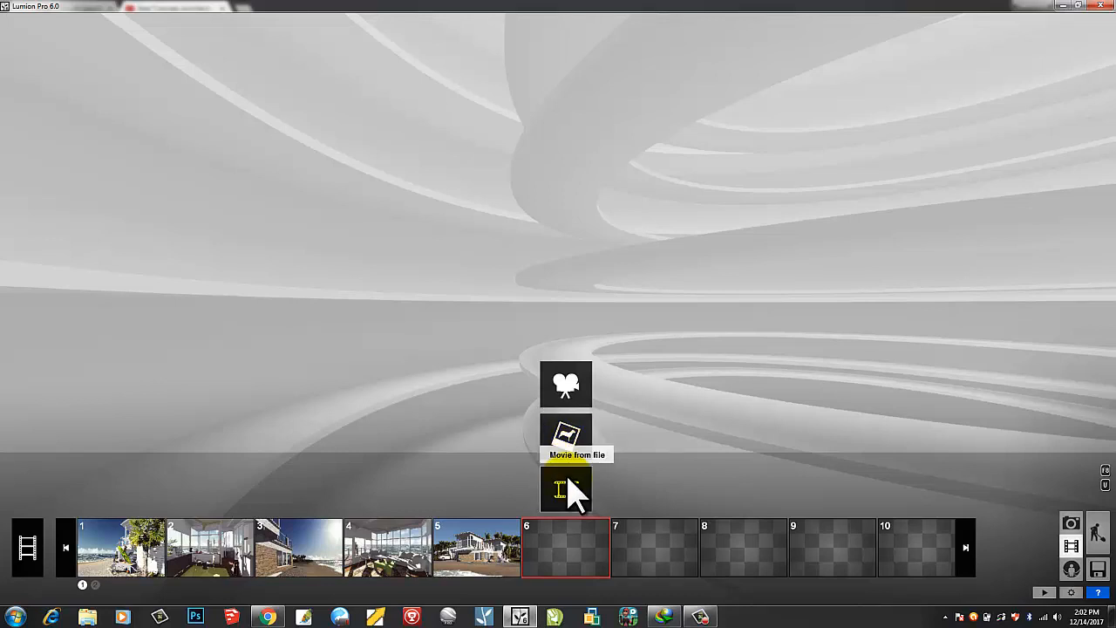
{"action": "left_click", "coordinate": [567, 385]}
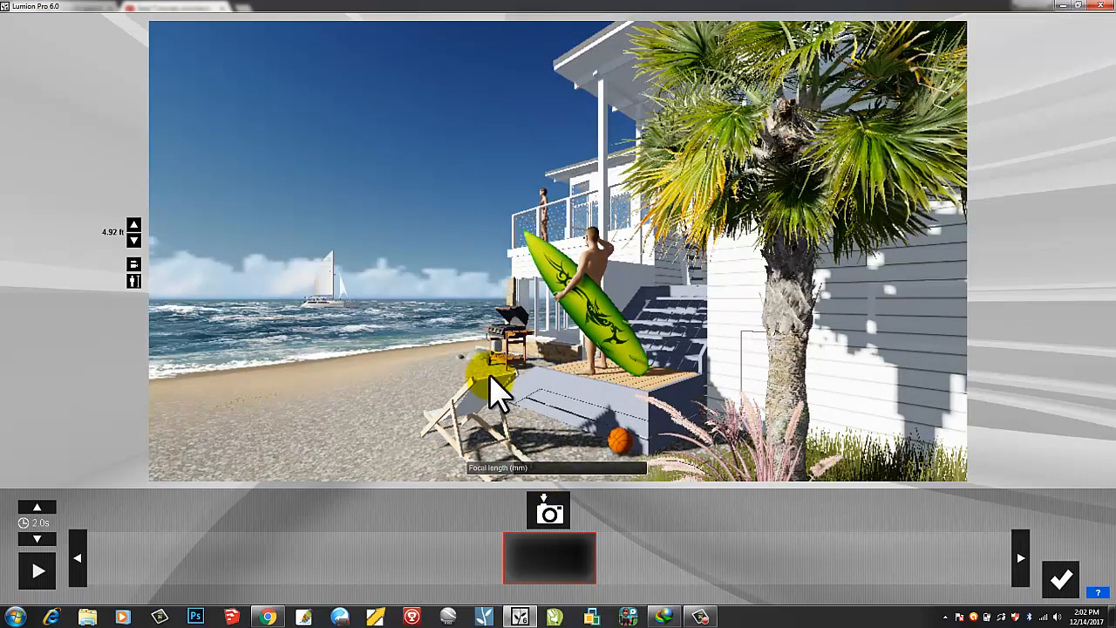
{"action": "left_click", "coordinate": [551, 520]}
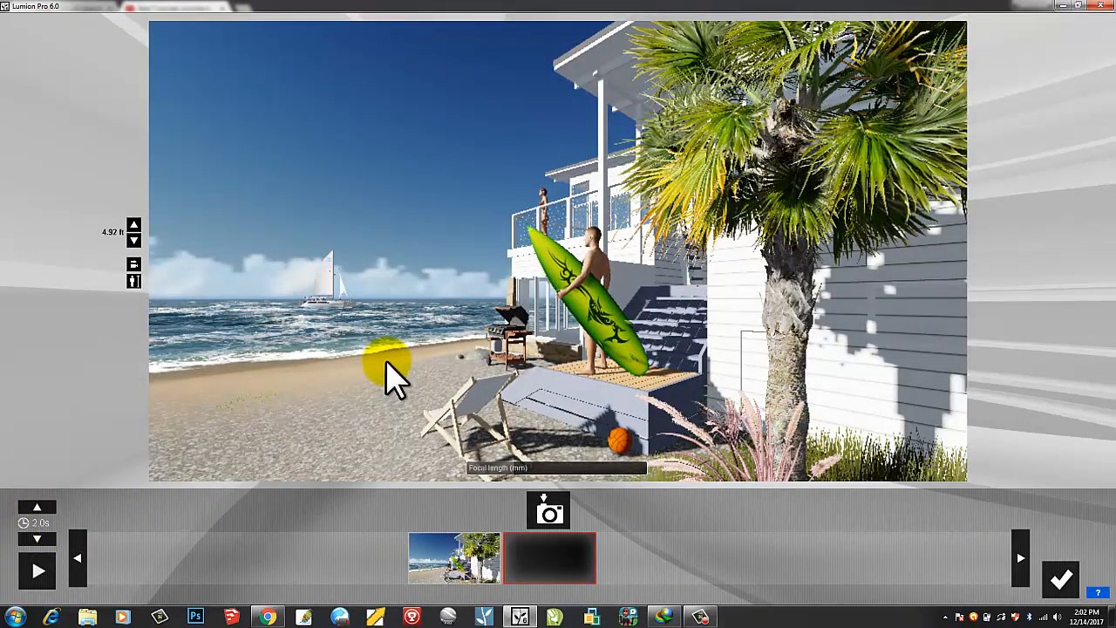
- Move the camera sideways toward the beach, turn it to face the house, and capture the second flythrough photo
{"action": "key", "text": "a"}
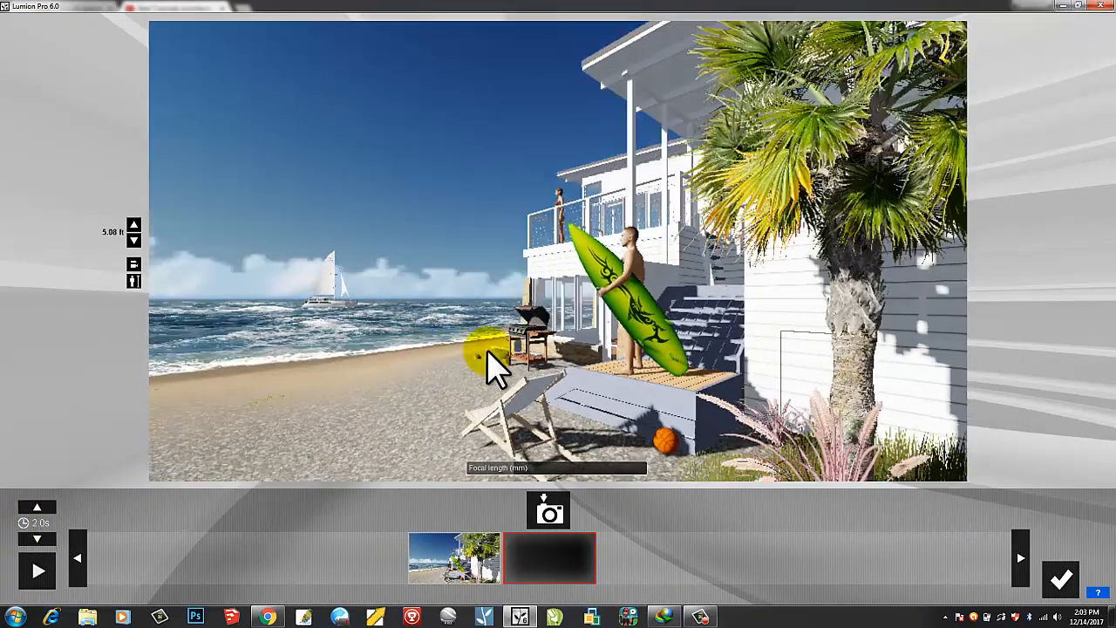
{"action": "key", "text": "a"}
{"action": "right_click_drag", "start_coordinate": [496, 341], "coordinate": [492, 346]}
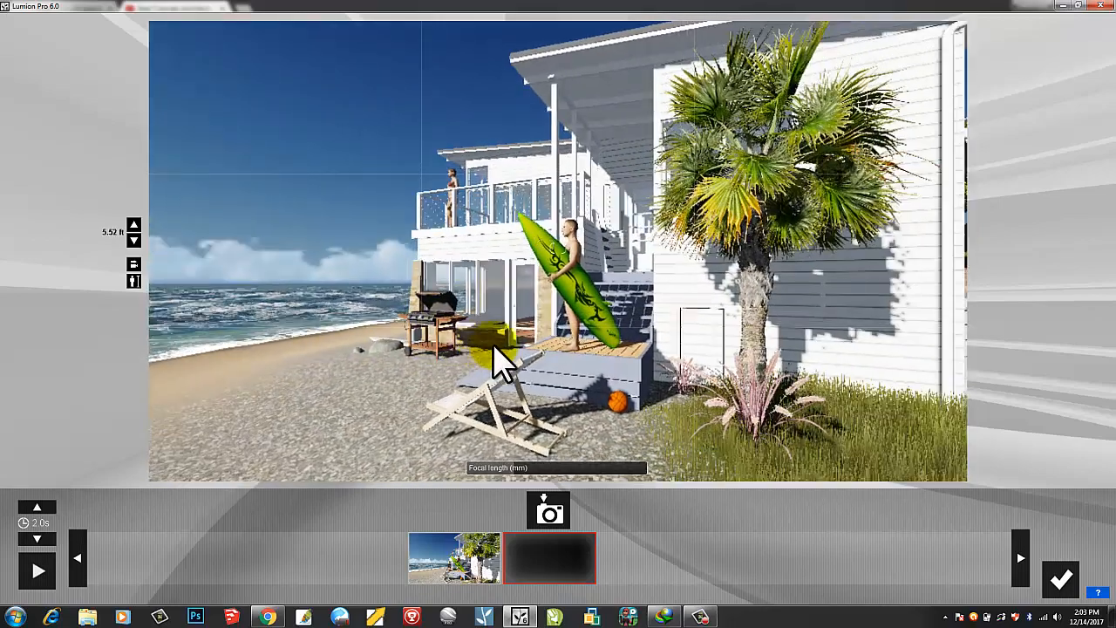
{"action": "left_click", "coordinate": [547, 513]}
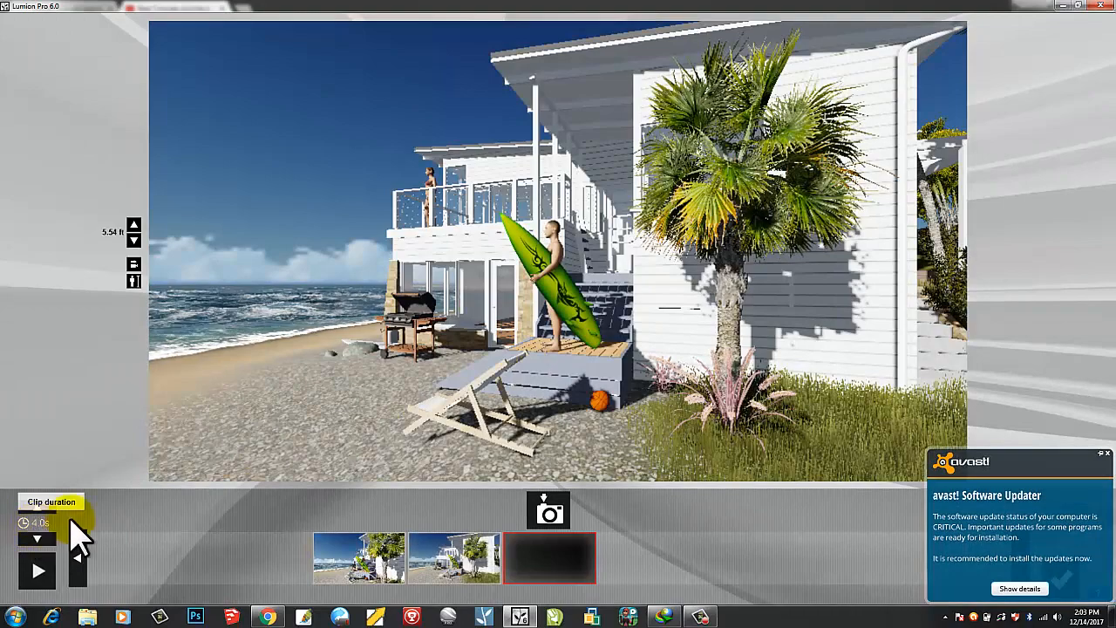
- Turn the camera and pull it back to show more of the house and grass, then capture the third photo
{"action": "right_click_drag", "start_coordinate": [386, 383], "coordinate": [348, 382]}
{"action": "key", "text": "s"}
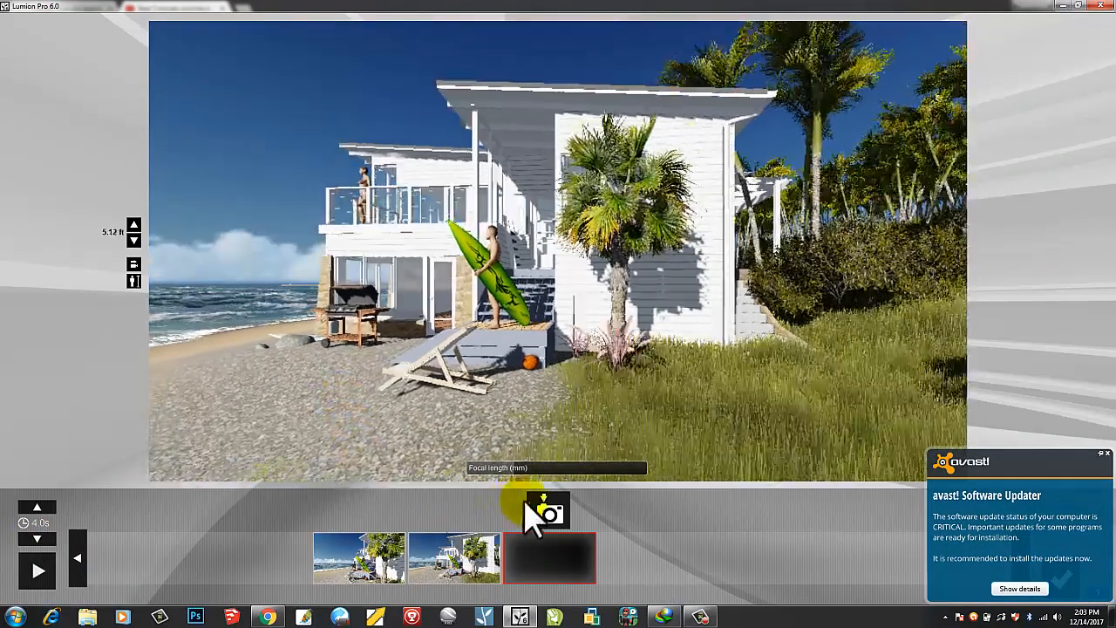
{"action": "left_click", "coordinate": [549, 511]}
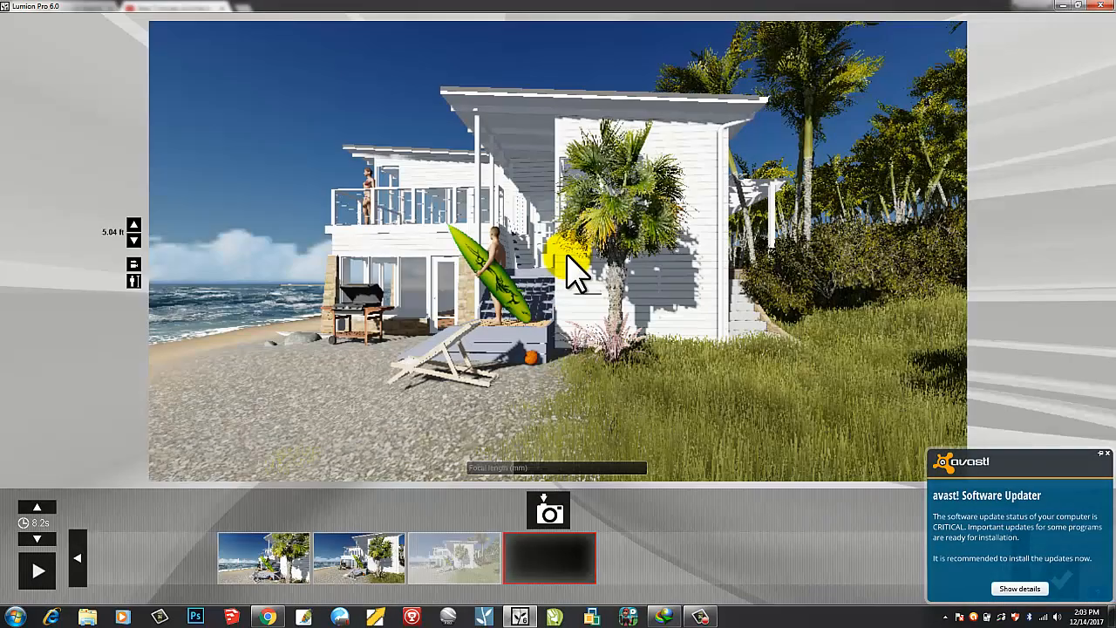
- Move the camera sideways and rotate it for a more frontal view of the house, then capture the fourth photo
{"action": "right_click_drag", "start_coordinate": [568, 252], "coordinate": [568, 255]}
{"action": "key", "text": "a"}
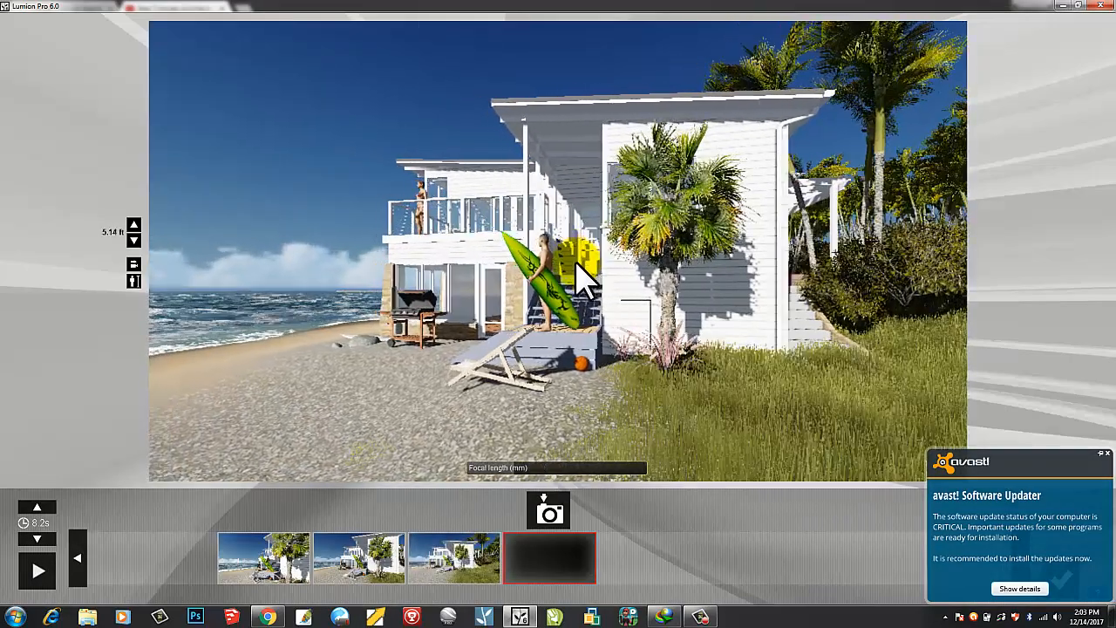
{"action": "right_click_drag", "start_coordinate": [534, 277], "coordinate": [528, 312]}
{"action": "key", "text": "a"}
{"action": "key", "text": "a"}
{"action": "left_click", "coordinate": [548, 507]}
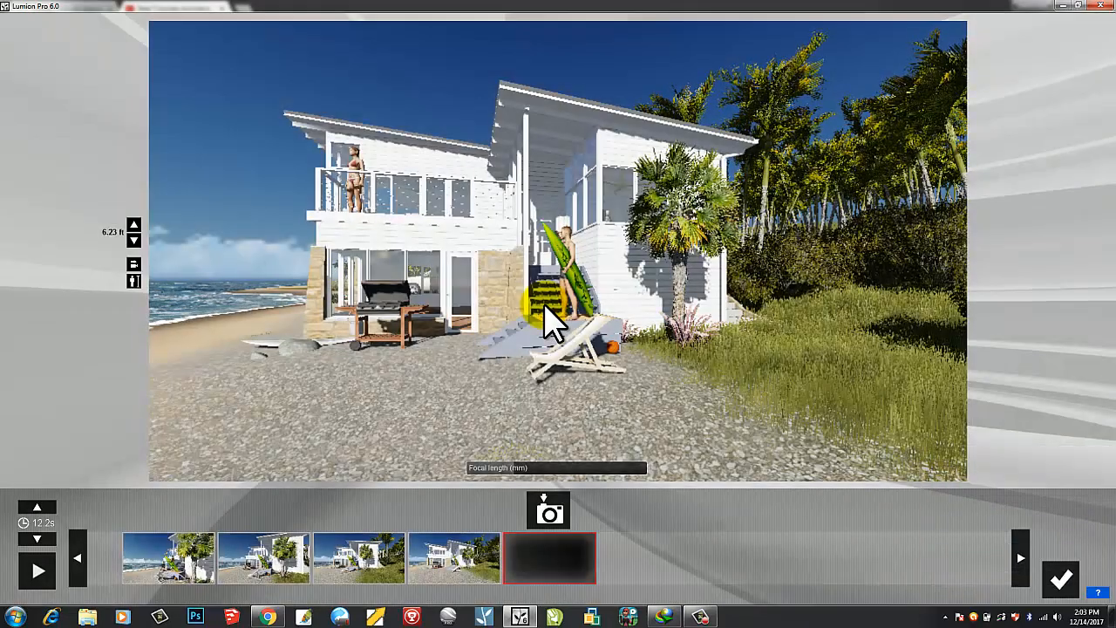
- Raise the camera to about 12 ft, tilt it down toward the house, capture the fifth photo and save the flythrough
{"action": "key", "text": "q"}
{"action": "mouse_move", "coordinate": [532, 313]}
{"action": "right_mouse_down"}
{"action": "mouse_move", "coordinate": [545, 334]}
{"action": "mouse_move", "coordinate": [538, 329]}
{"action": "right_mouse_up"}
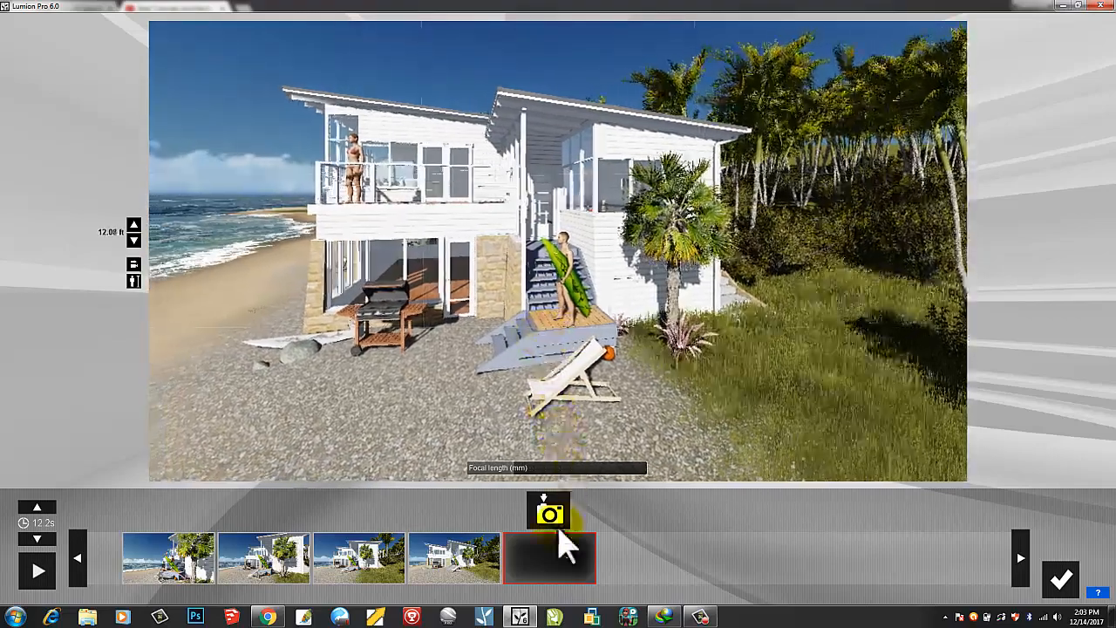
{"action": "left_click", "coordinate": [558, 515]}
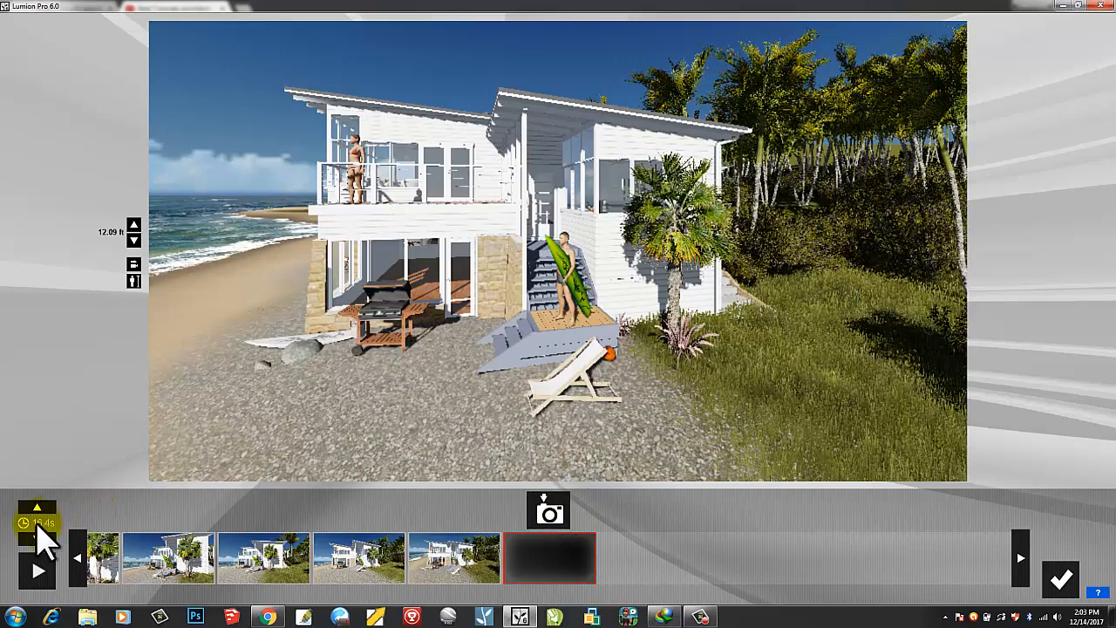
{"action": "left_click", "coordinate": [1064, 579]}
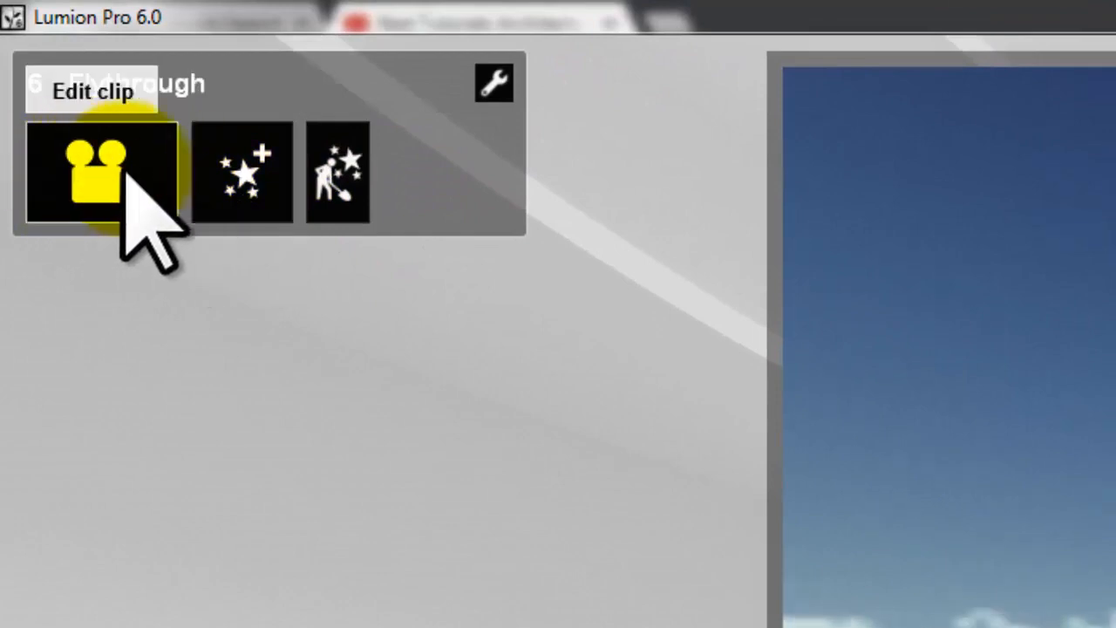
- Reopen the flythrough clip for editing and review its second, fourth and fifth camera photos
{"action": "left_click", "coordinate": [117, 187]}
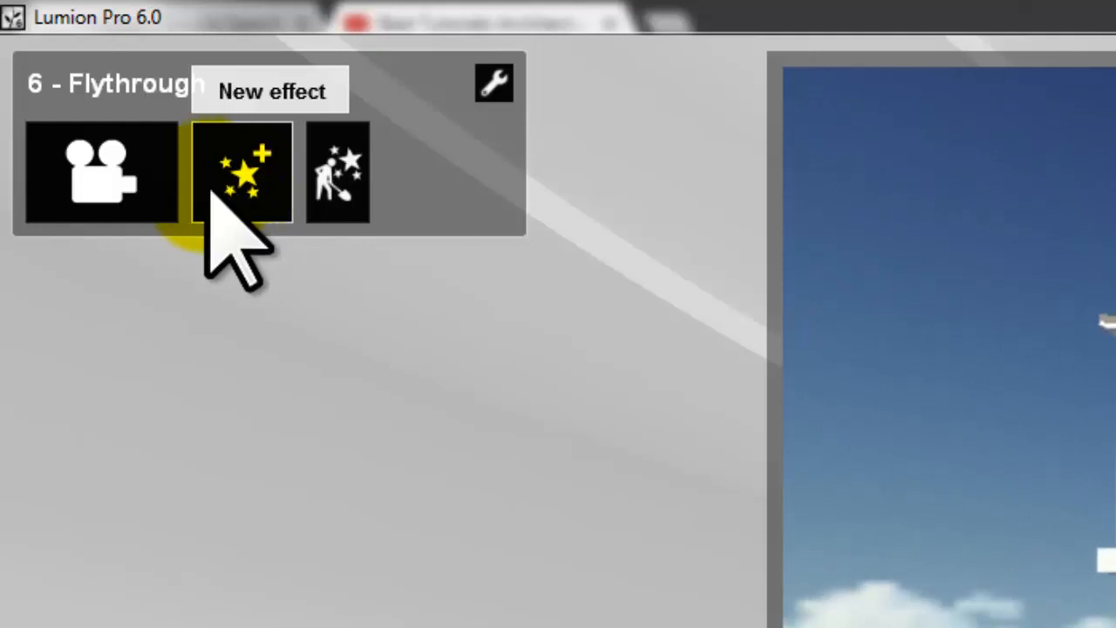
{"action": "left_click", "coordinate": [124, 184]}
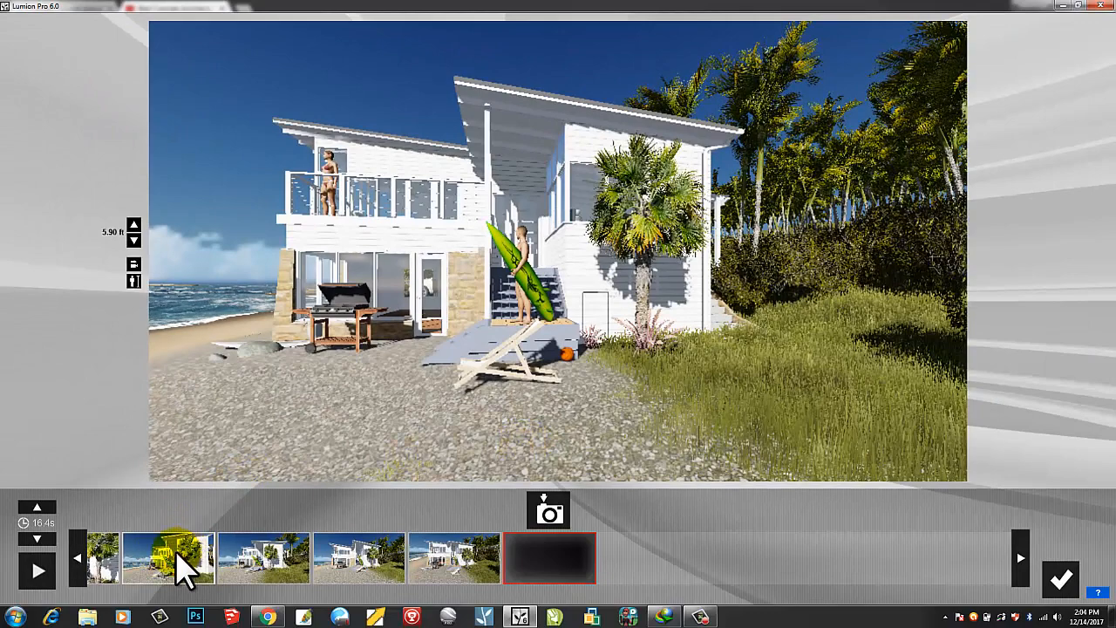
{"action": "left_click", "coordinate": [180, 551]}
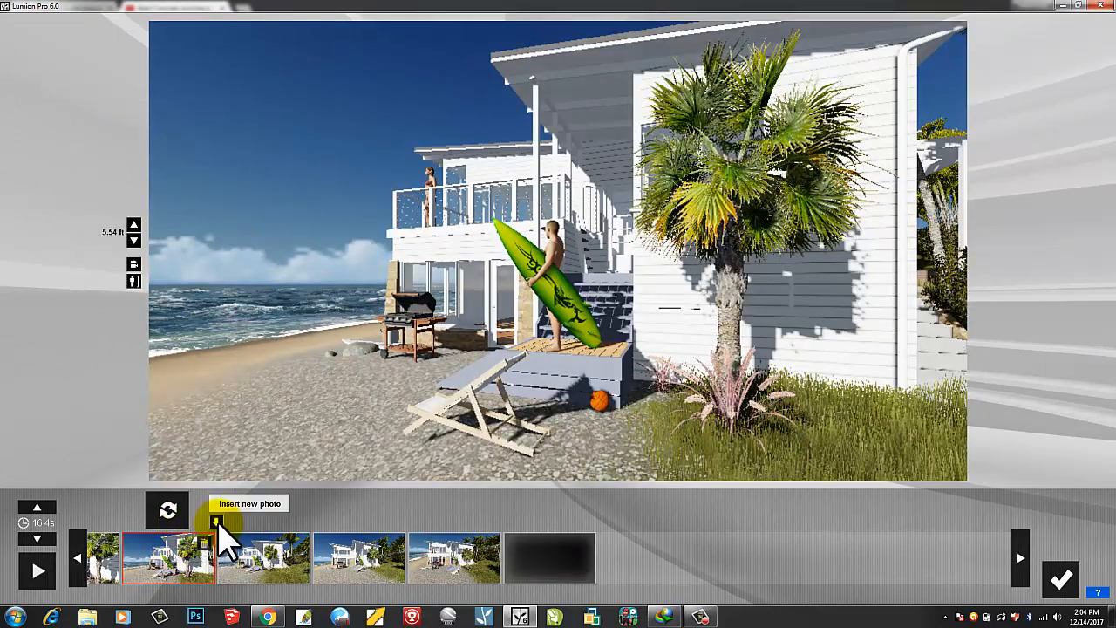
{"action": "left_click", "coordinate": [360, 560]}
{"action": "left_click", "coordinate": [446, 561]}
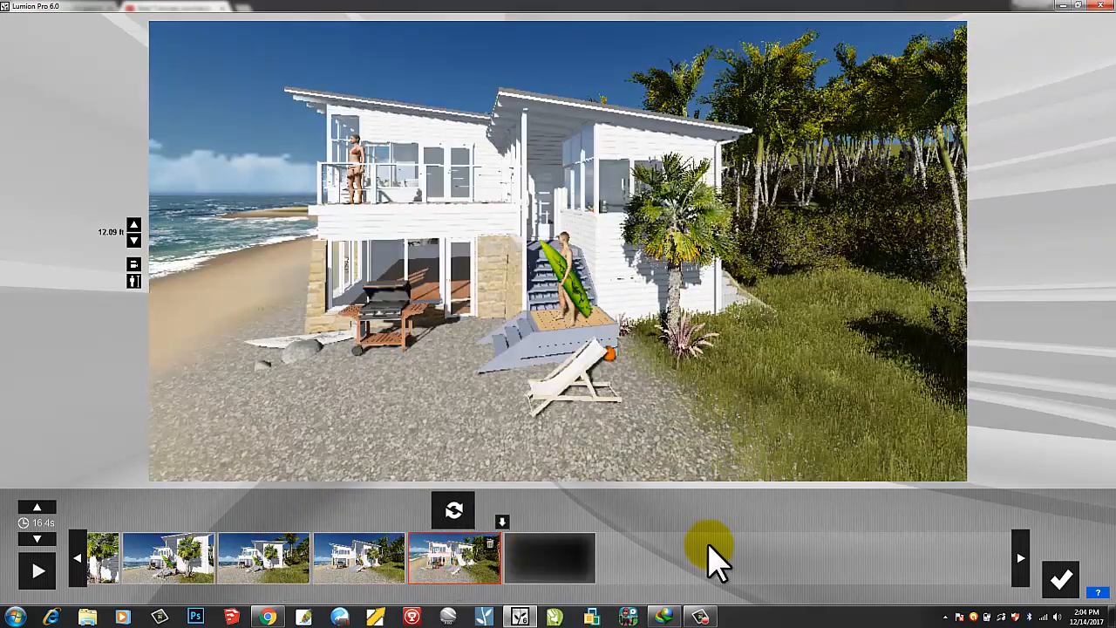
- Retake the third camera photo of the flythrough, then delete both that photo and the second one
{"action": "left_click", "coordinate": [273, 571]}
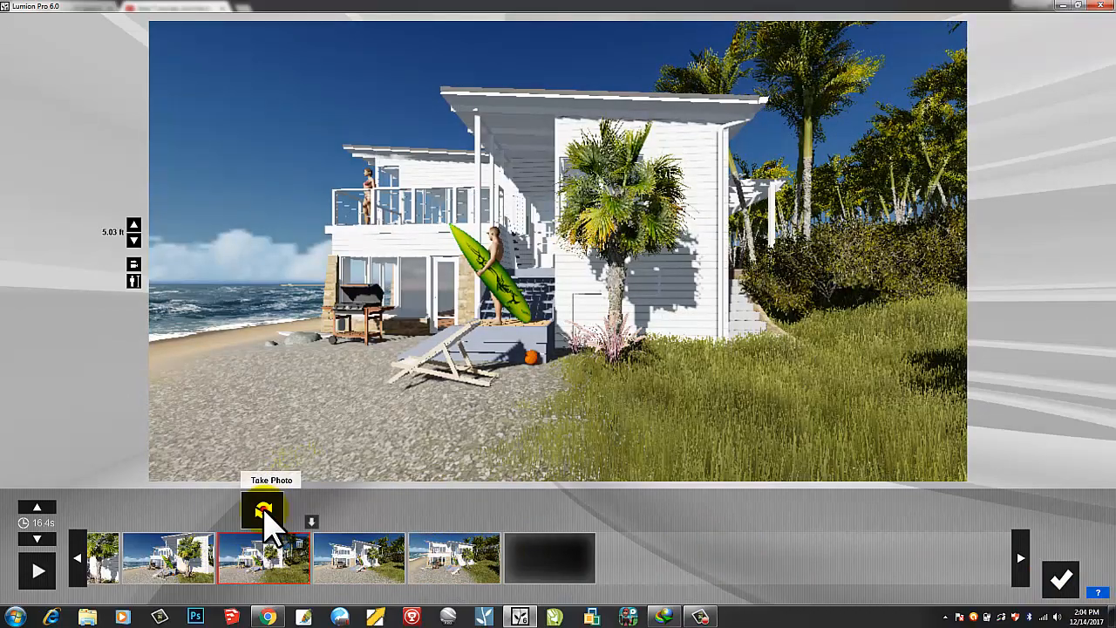
{"action": "left_click", "coordinate": [263, 512]}
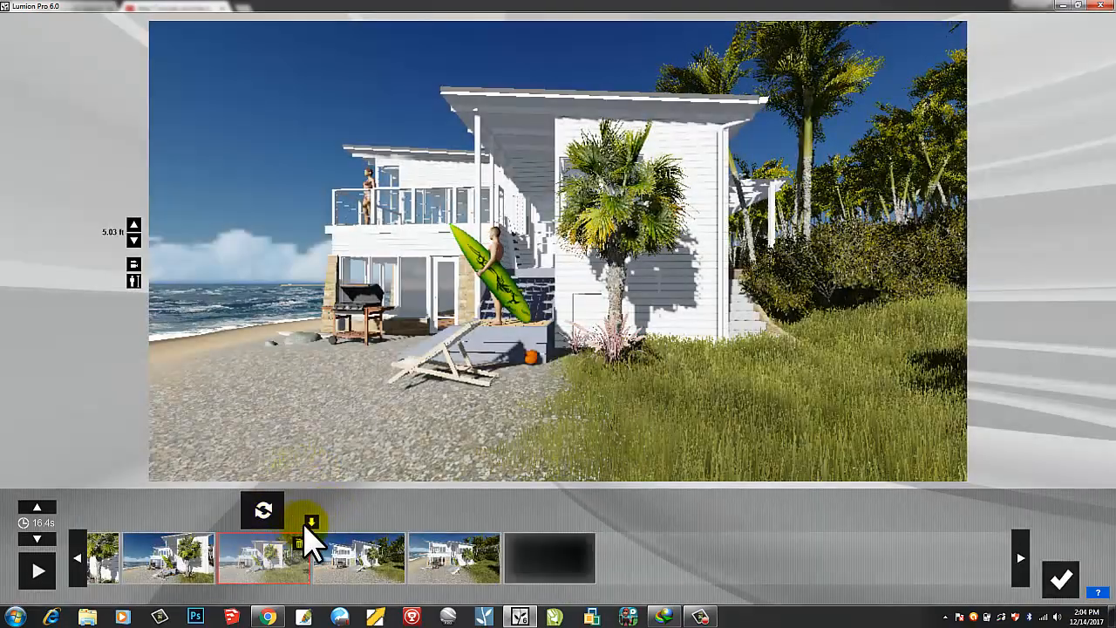
{"action": "left_click", "coordinate": [299, 544]}
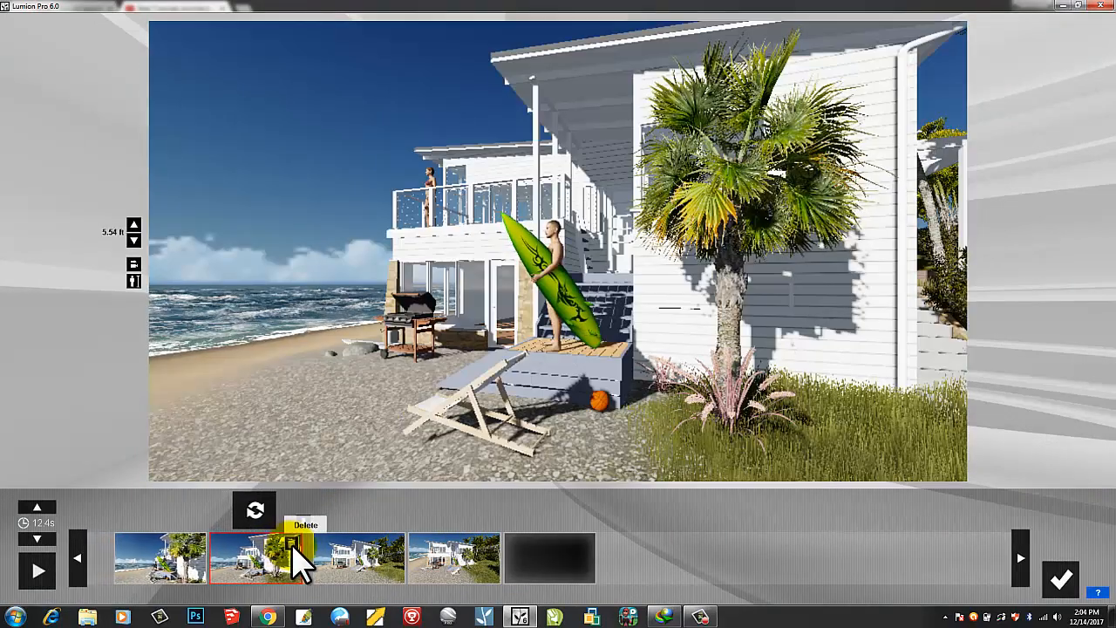
{"action": "left_click", "coordinate": [295, 543]}
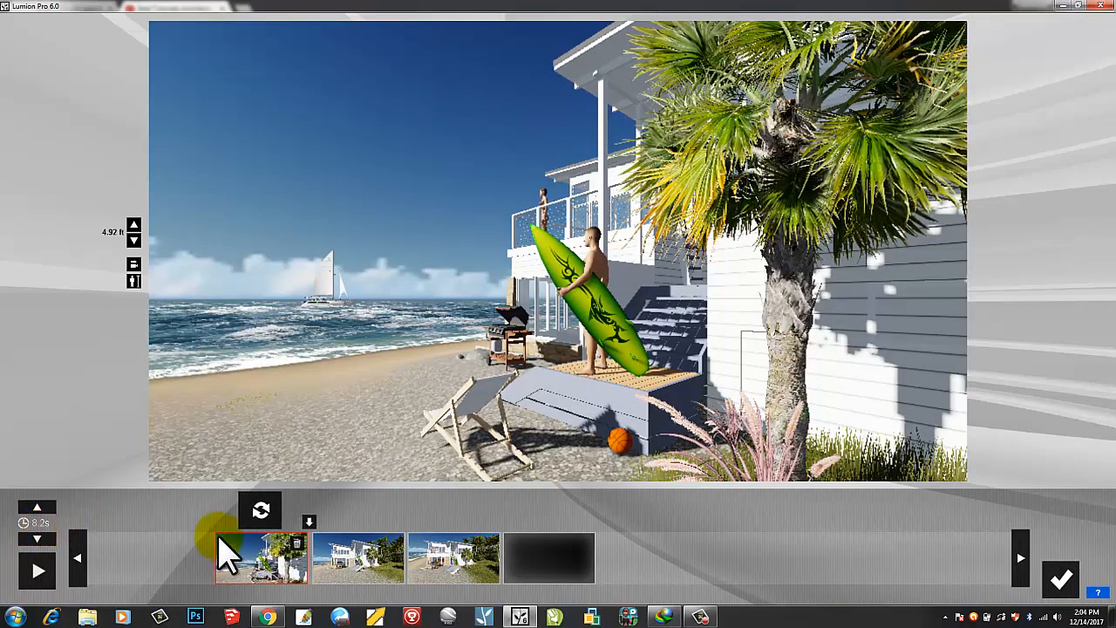
- Save the edited flythrough and play the clip to preview the camera movement
{"action": "left_click", "coordinate": [1062, 580]}
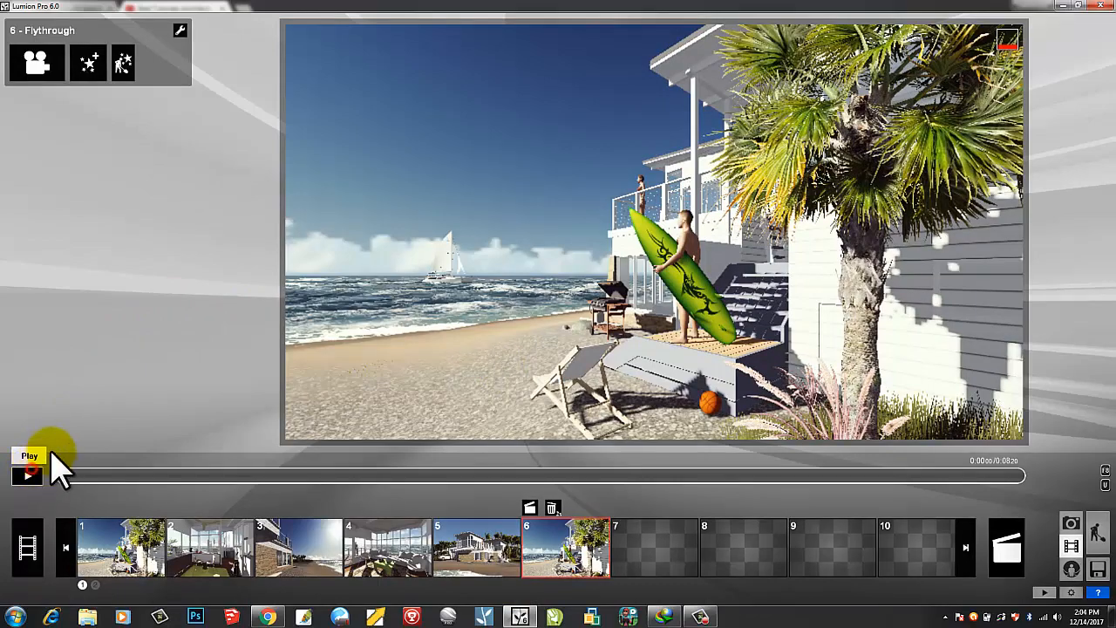
{"action": "left_click", "coordinate": [35, 471]}
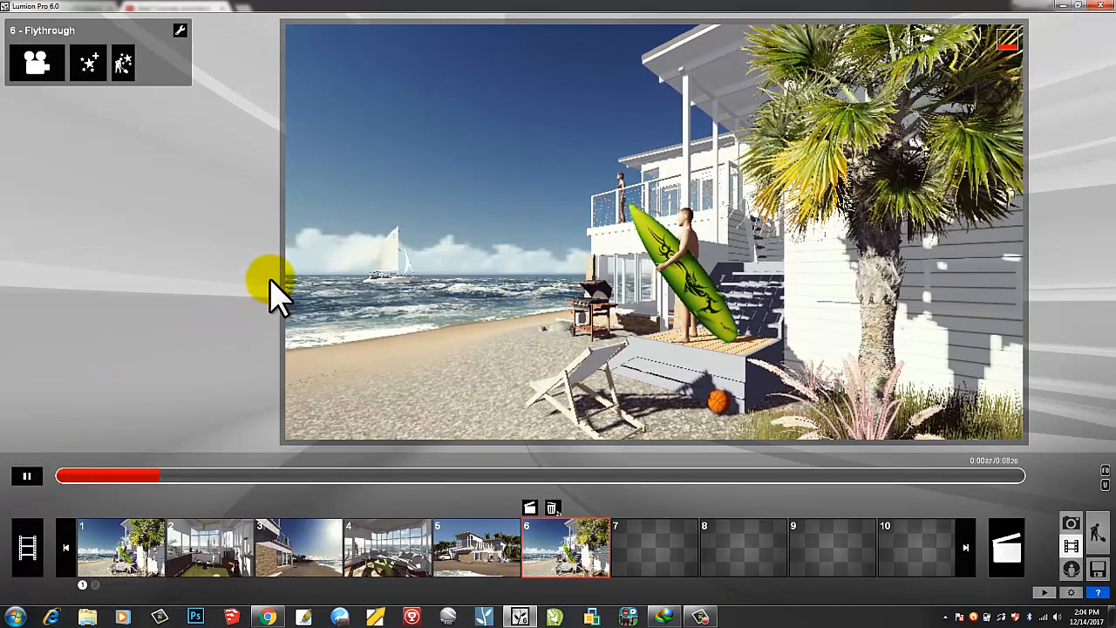